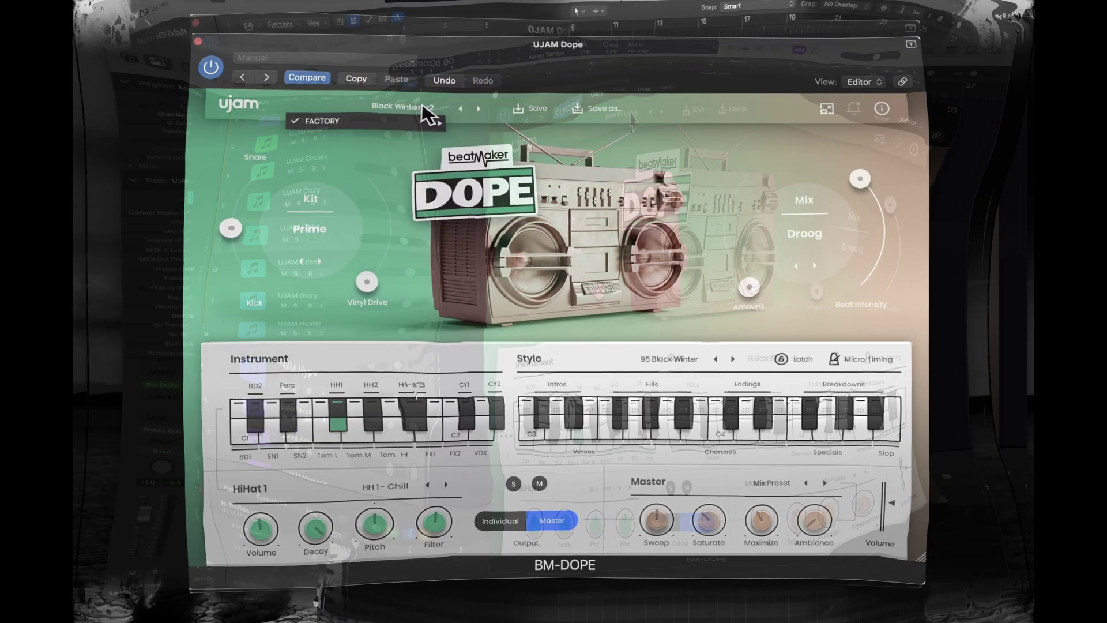
Step: Load the FACTORY > Bounce preset Celph Entitled v2, bringing in the Chill kit and Gem mix
left_click(421, 99)
mouse_move(424, 113)
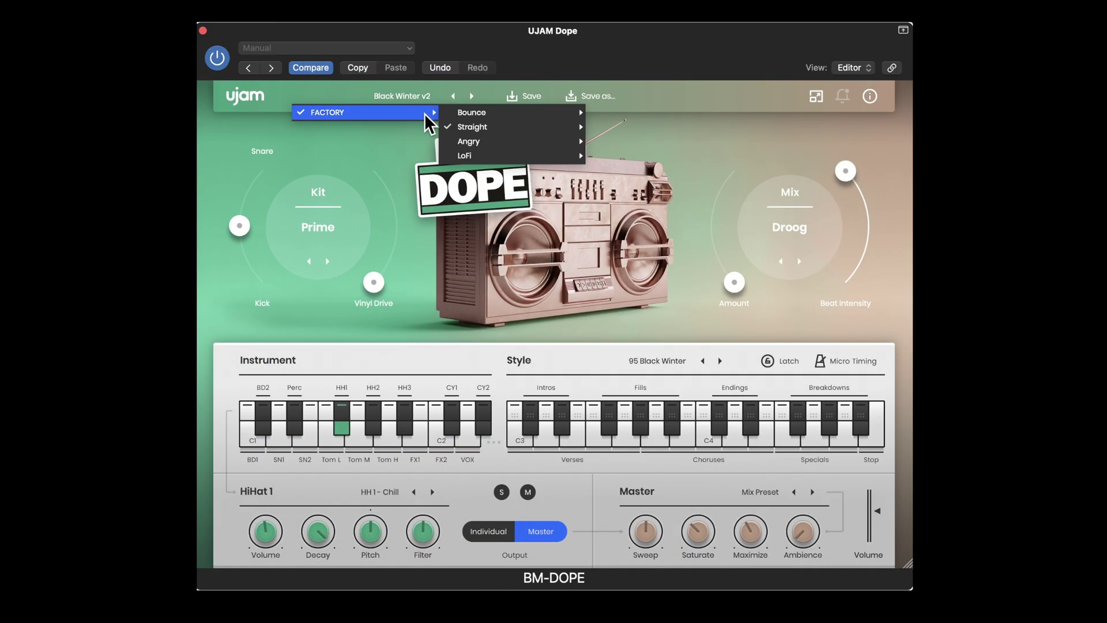
mouse_move(482, 129)
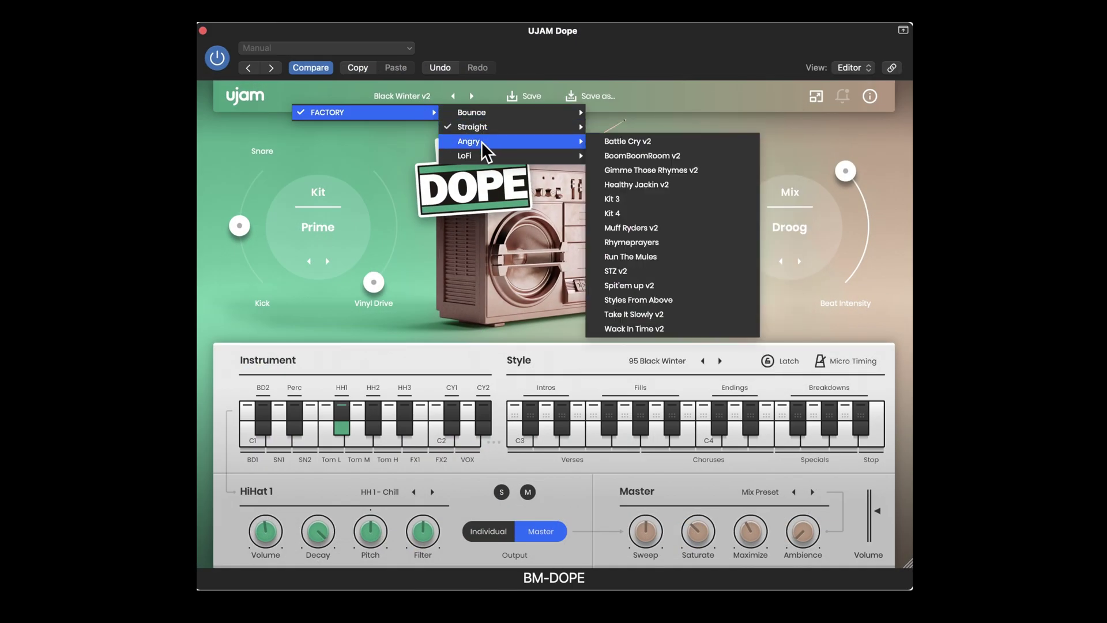
mouse_move(484, 155)
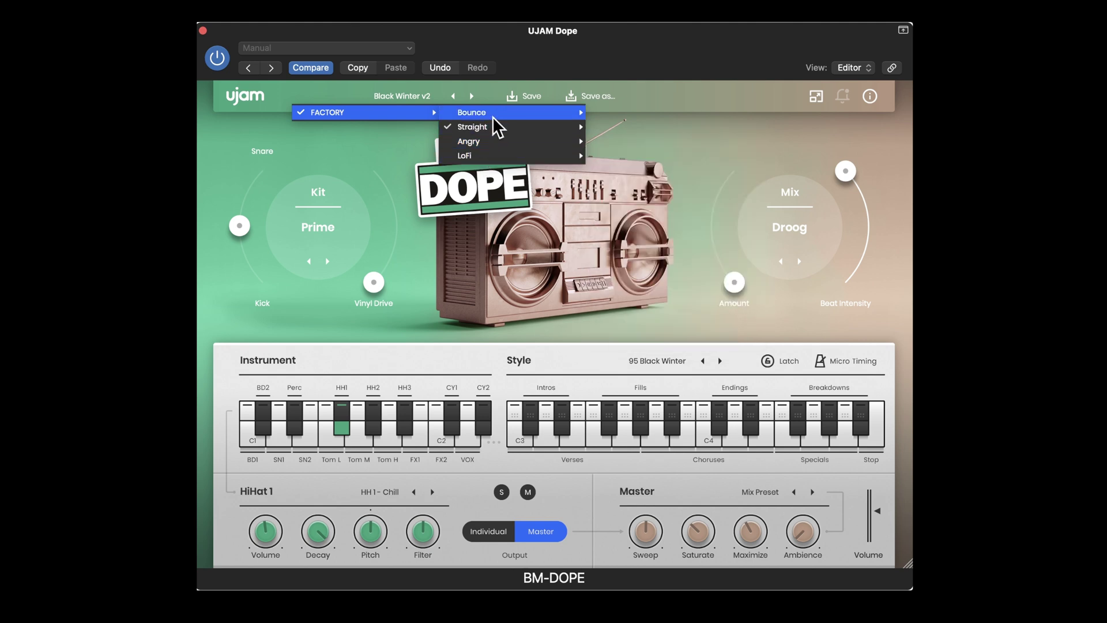
mouse_move(504, 113)
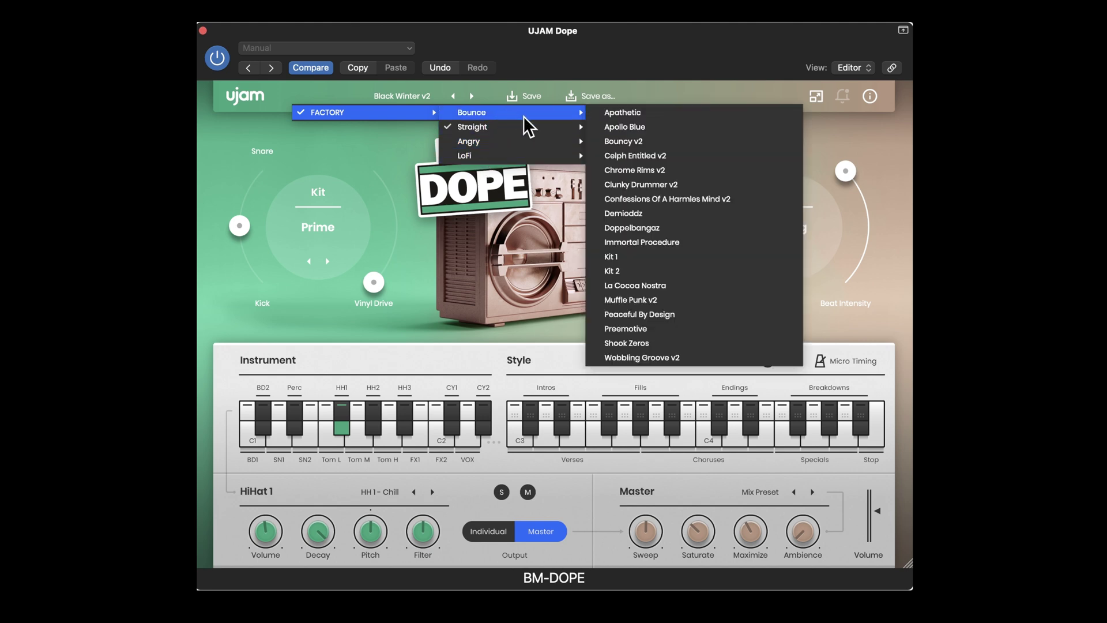
left_click(649, 160)
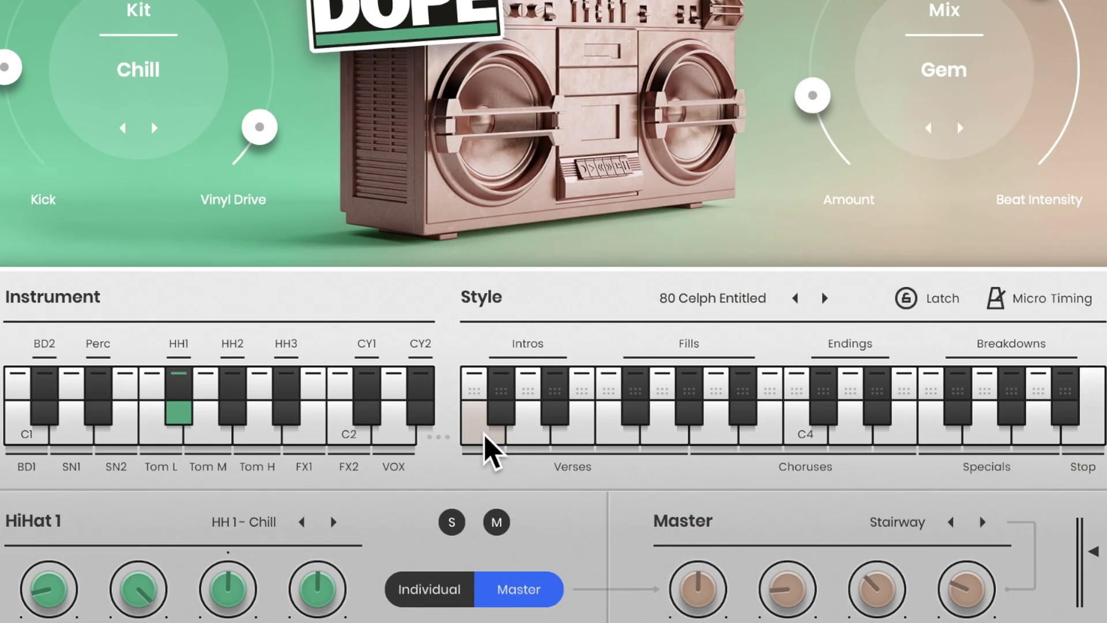
Step: Audition a Verses groove, then switch the Dope style to 87 Misfits With Attitude
left_click(546, 448)
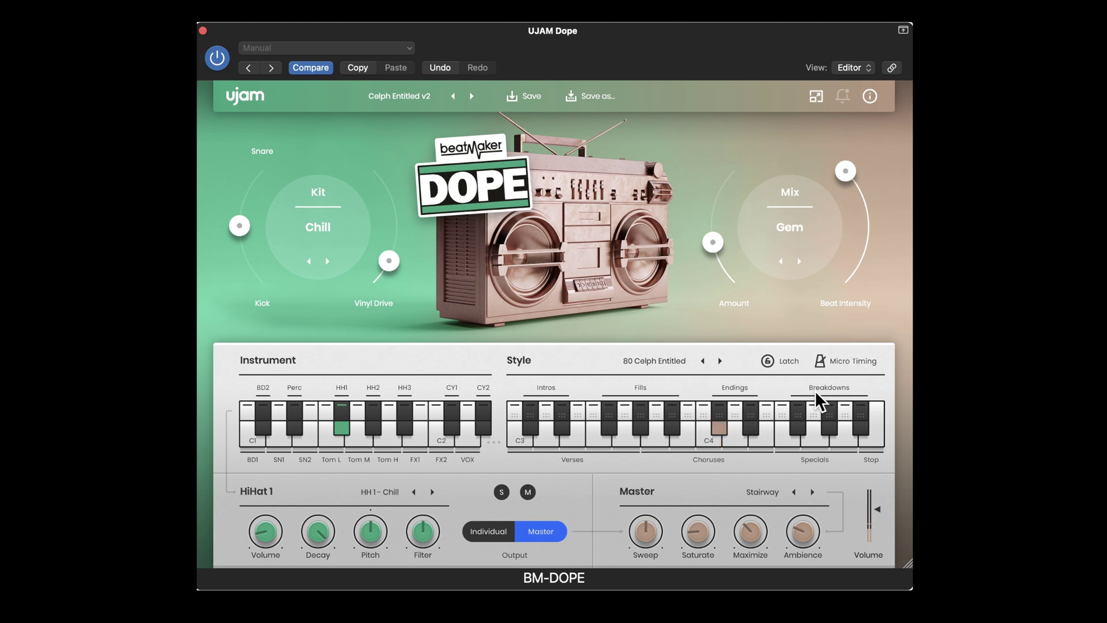
left_click(680, 358)
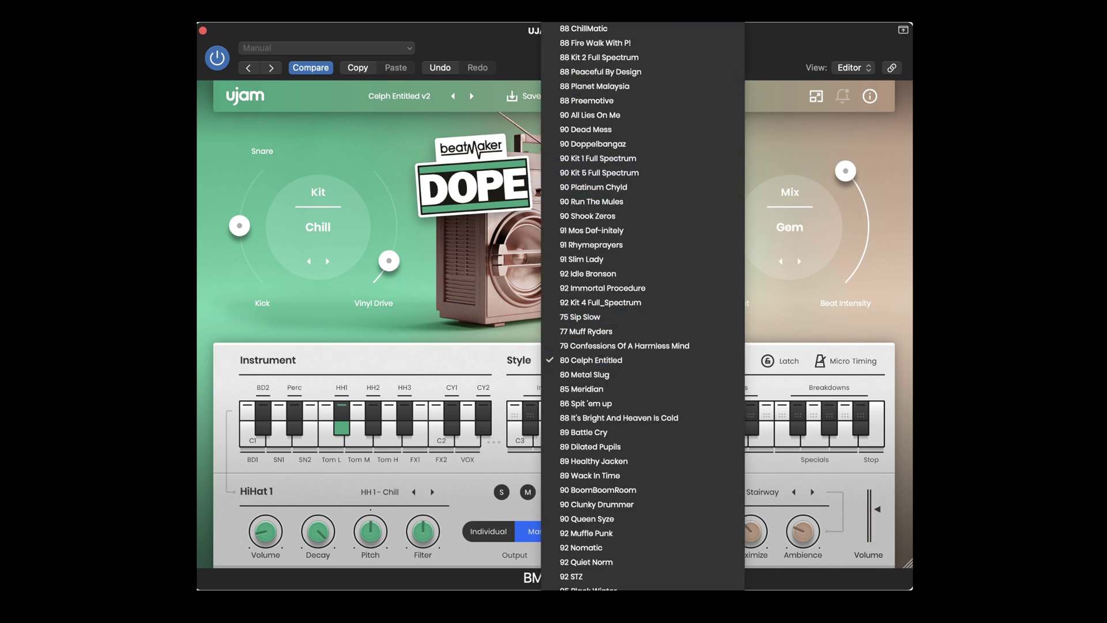
left_click(700, 360)
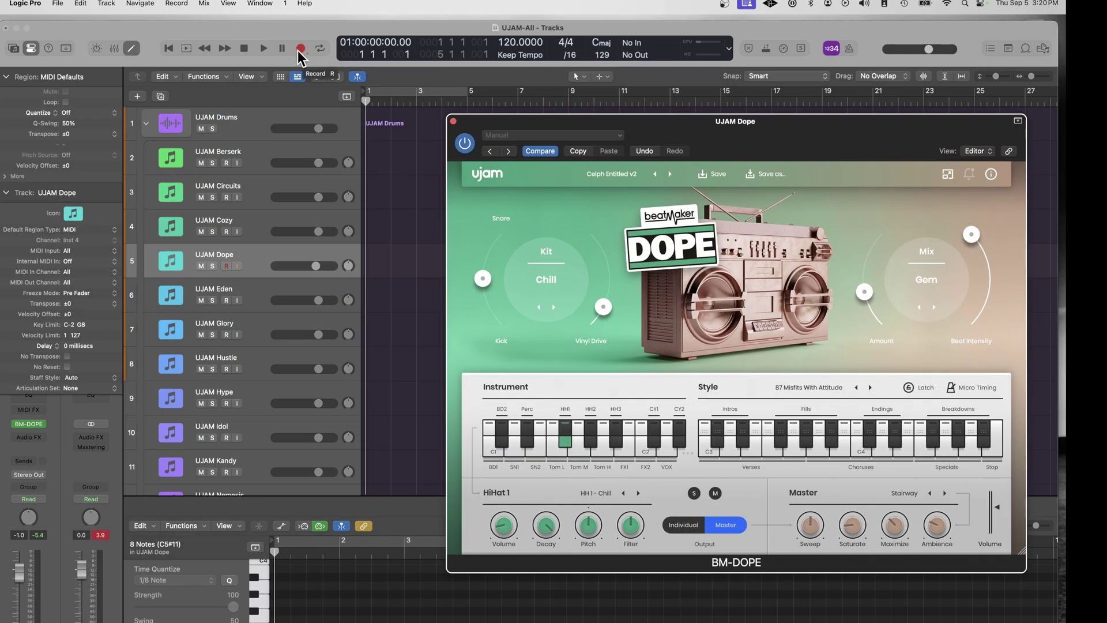
Step: Record a test take on the UJAM Dope track, select all its notes and play it back
left_click(300, 49)
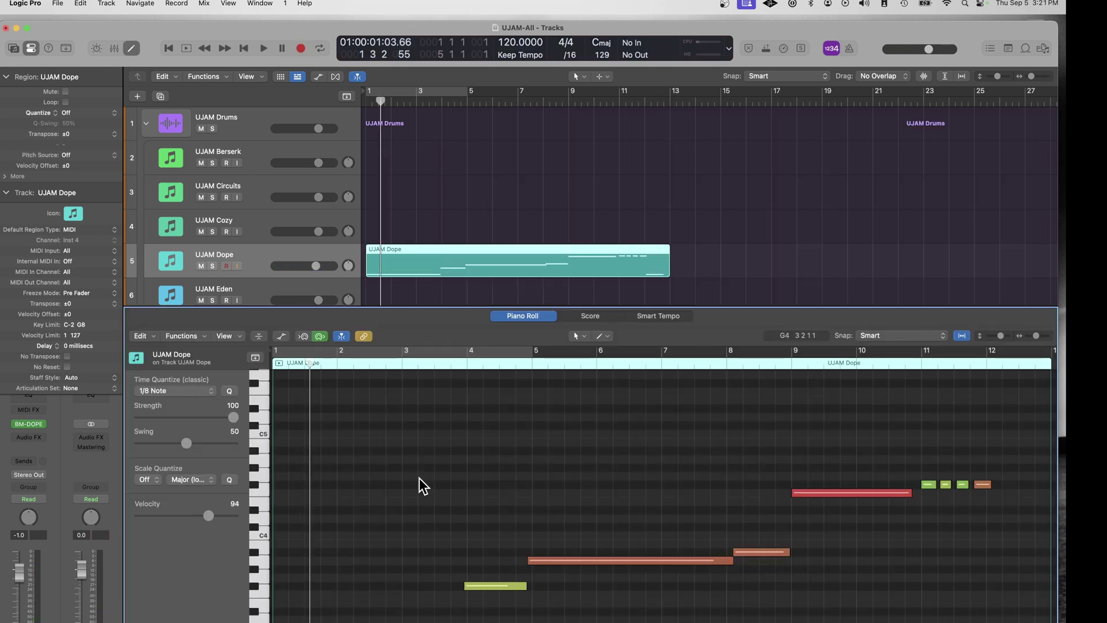
key("super+a")
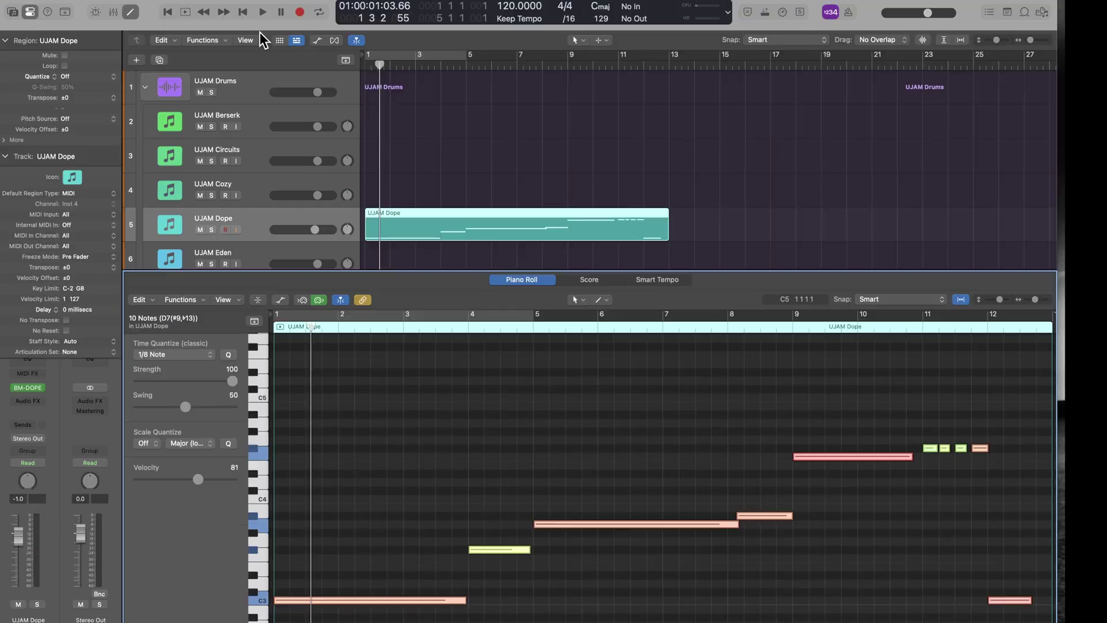
left_click(264, 48)
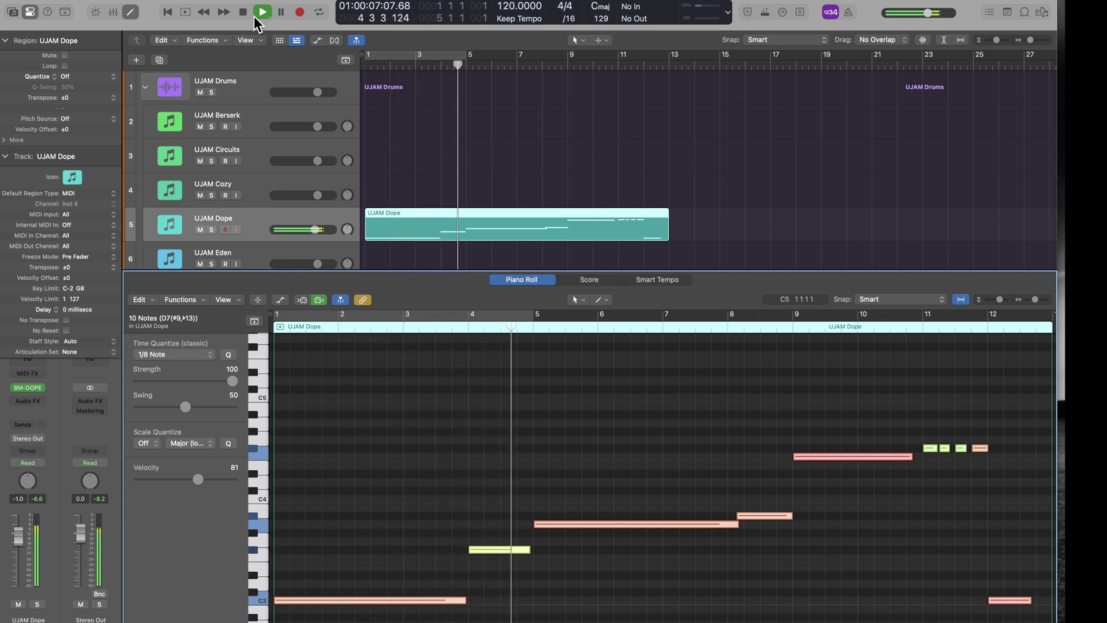
left_click(242, 12)
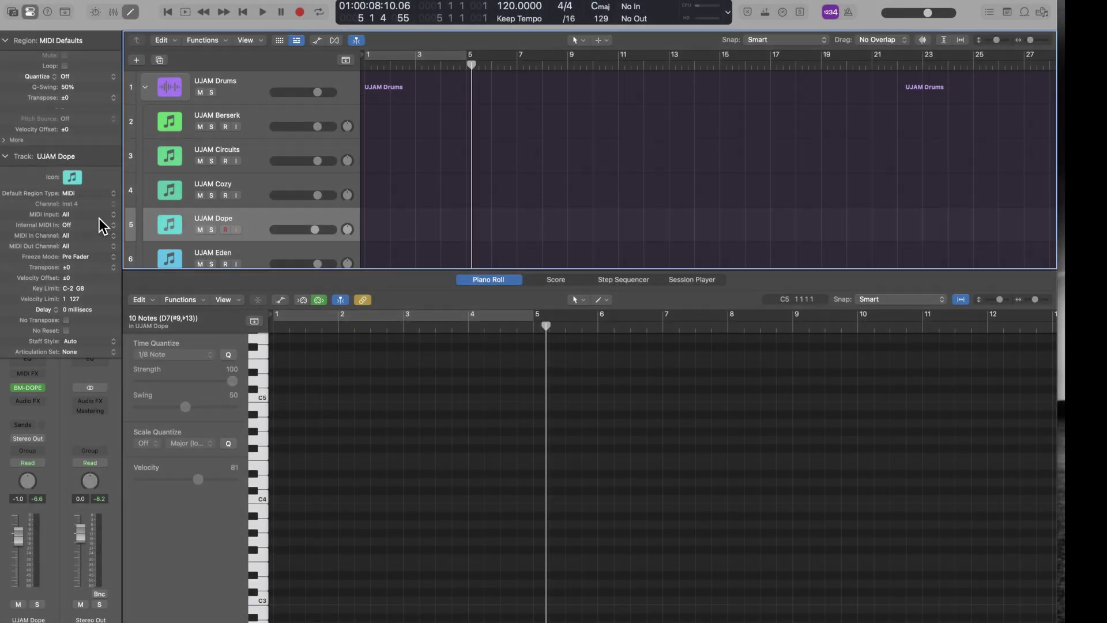
Step: Record a new Misfits take on UJAM Dope, then quantize its notes and play them back
key("v")
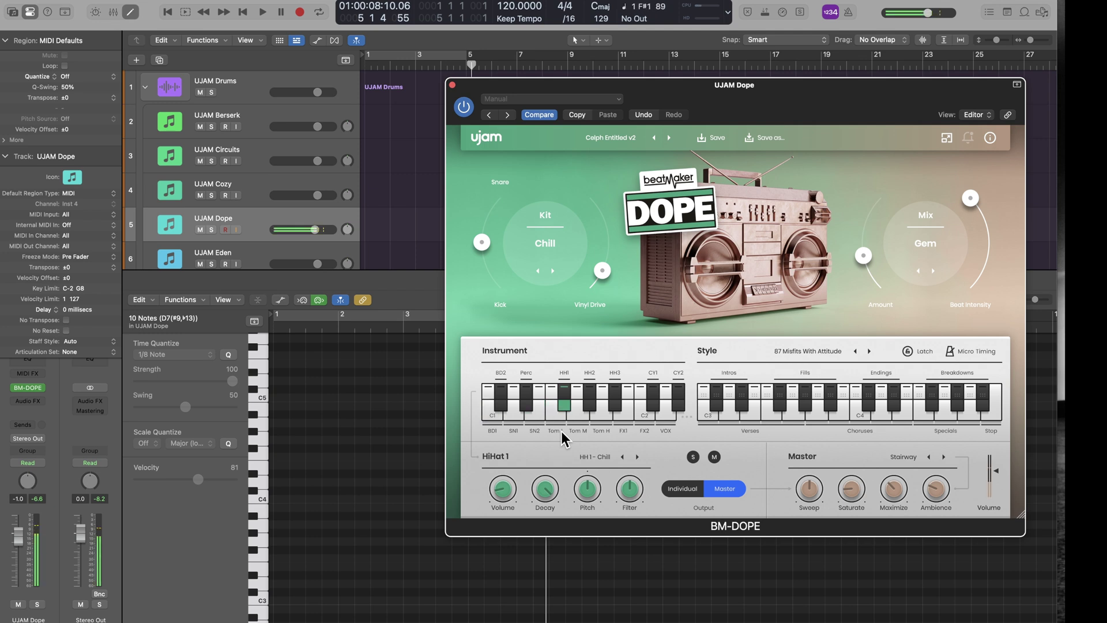
left_click(302, 12)
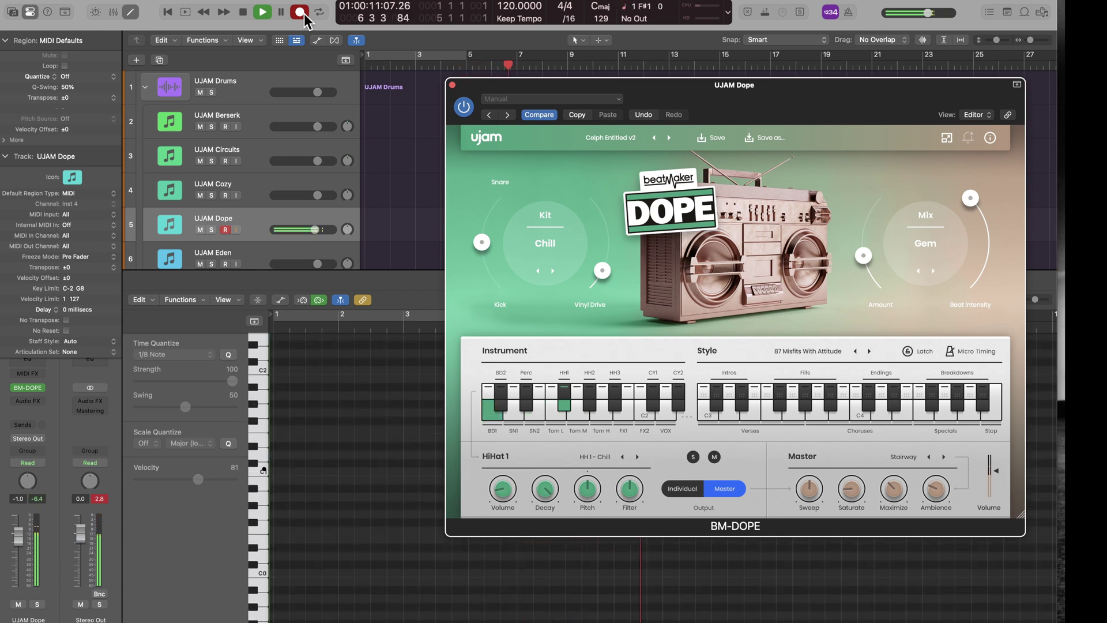
key("space")
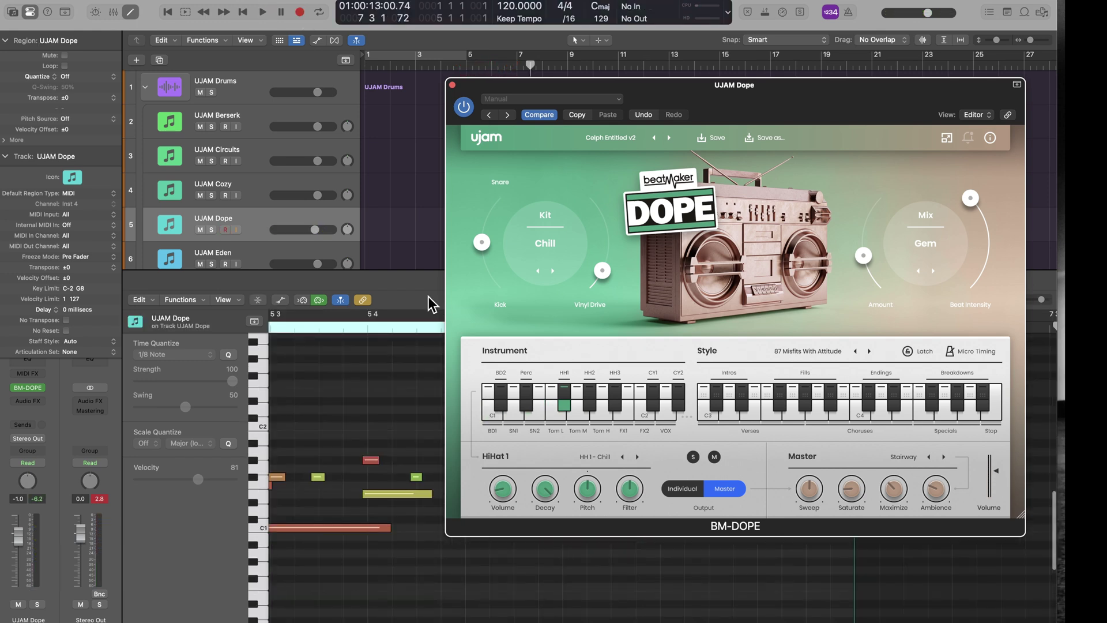
left_click(452, 85)
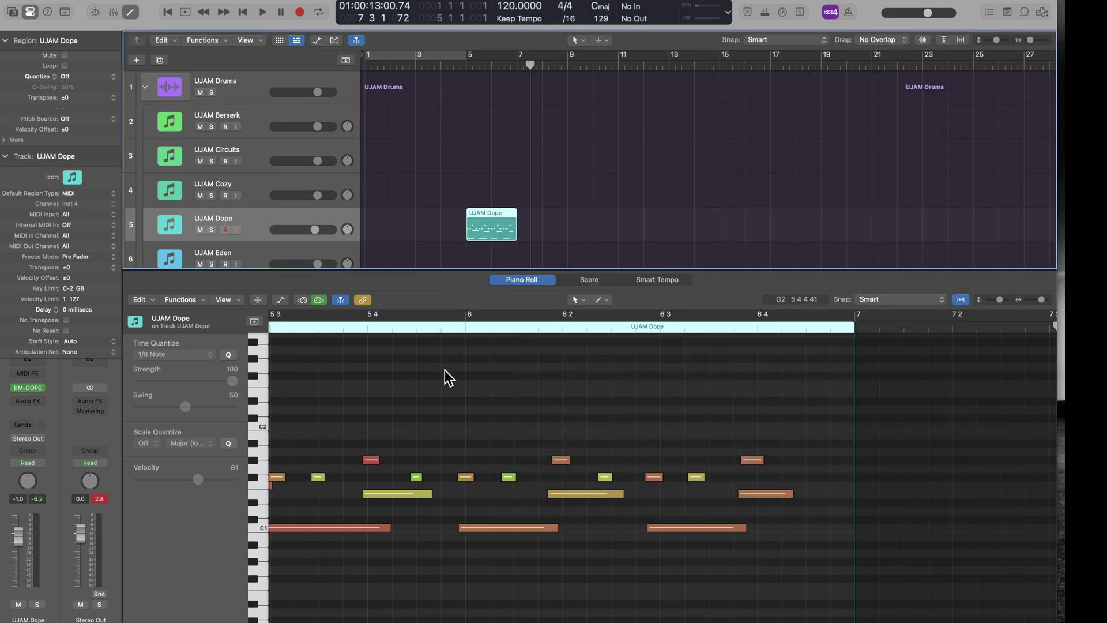
left_click(228, 354)
key("space")
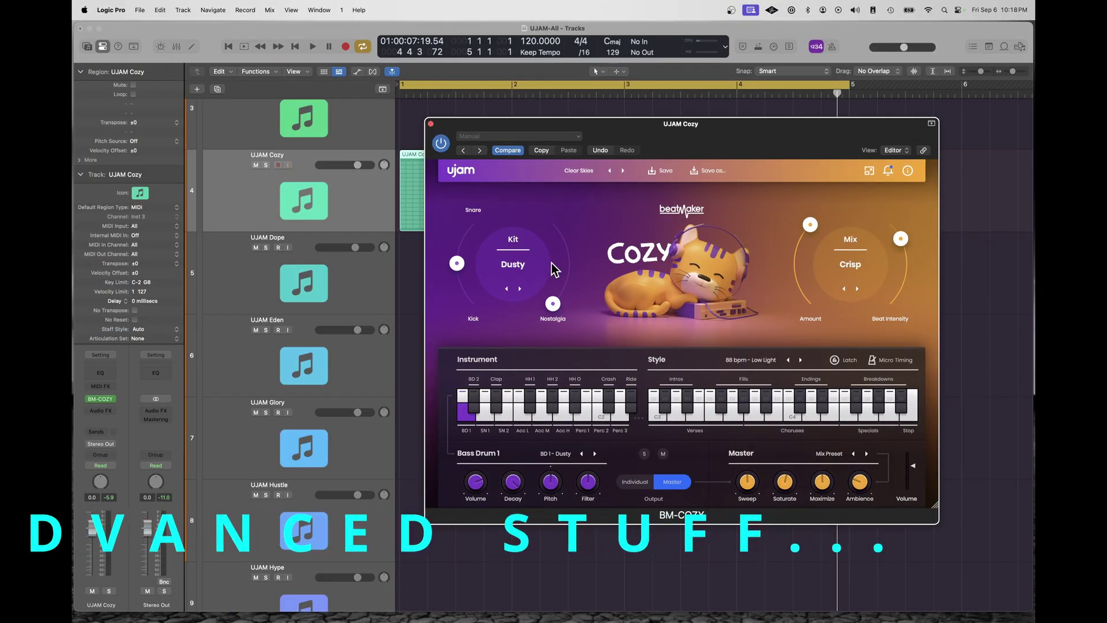
left_click(513, 265)
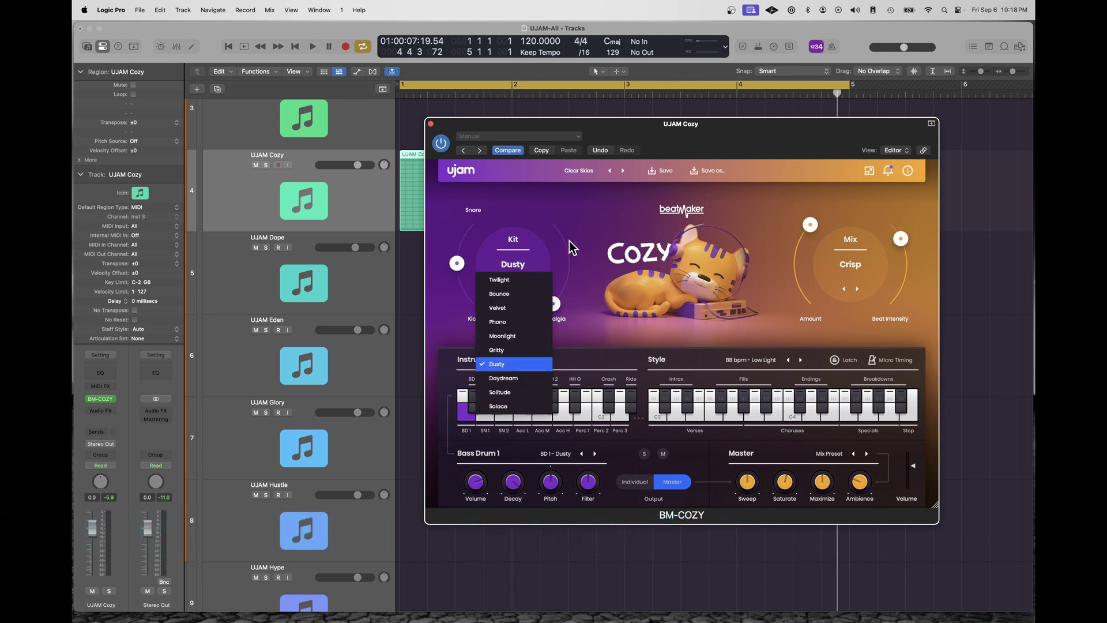
left_click(586, 226)
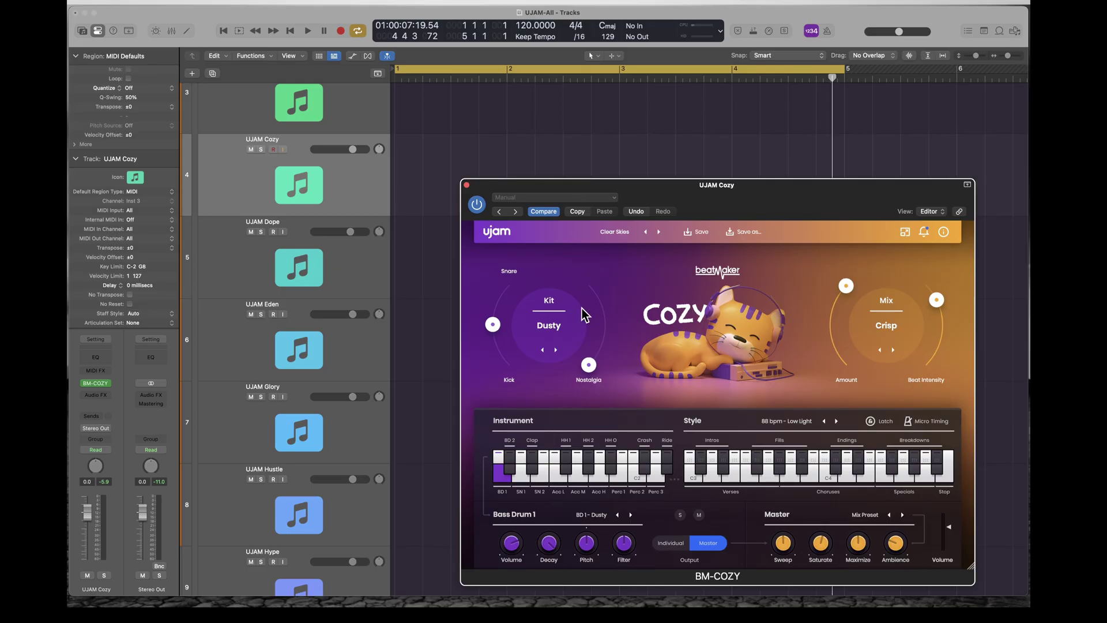
Step: Preview Cozy patterns, switch the style to 75 bpm - Memory Lane, disable latch and audition again
left_click(694, 478)
left_click(749, 476)
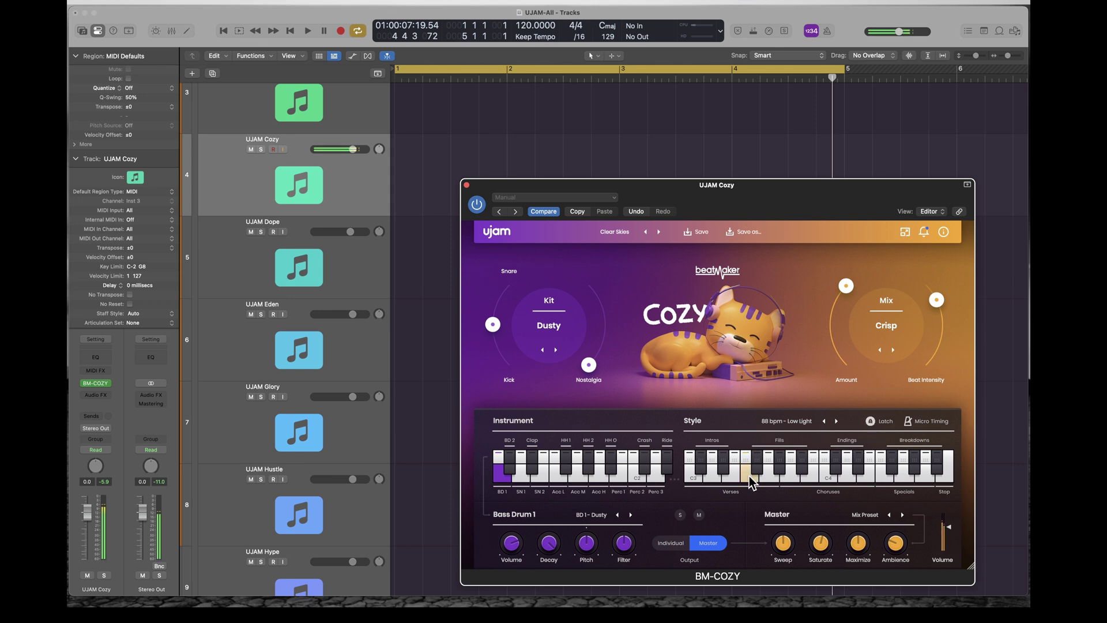
left_click(803, 425)
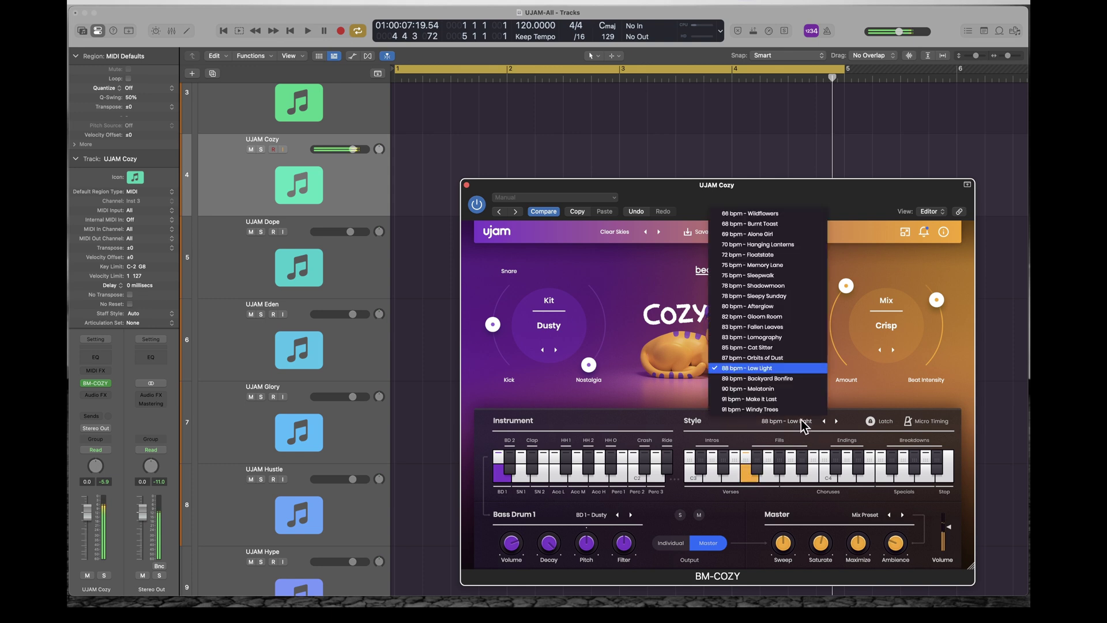
left_click(755, 267)
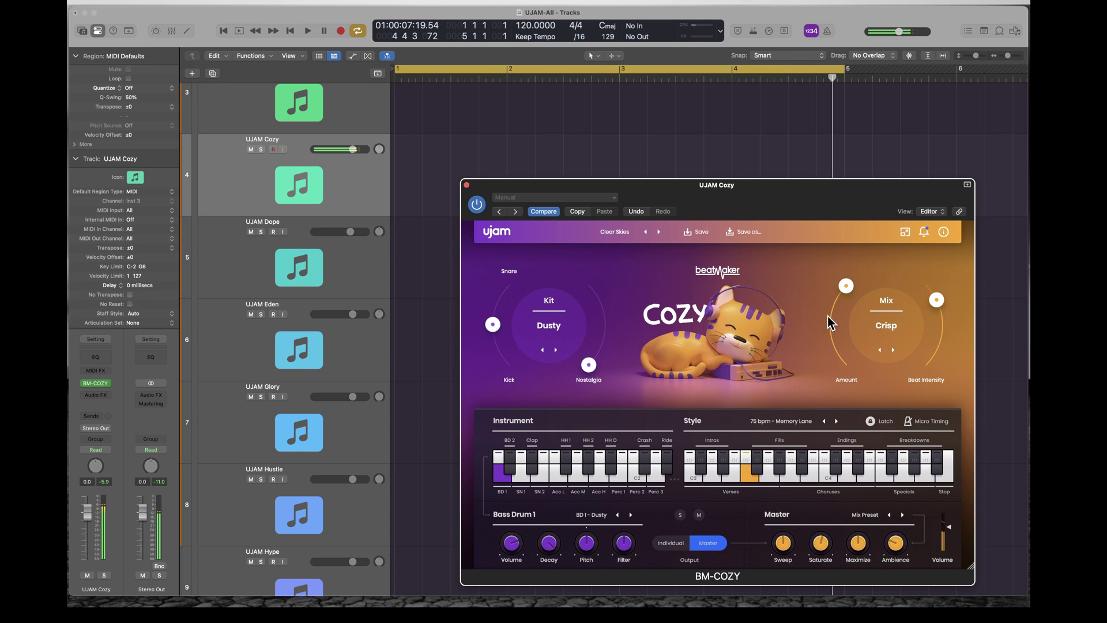
left_click(873, 421)
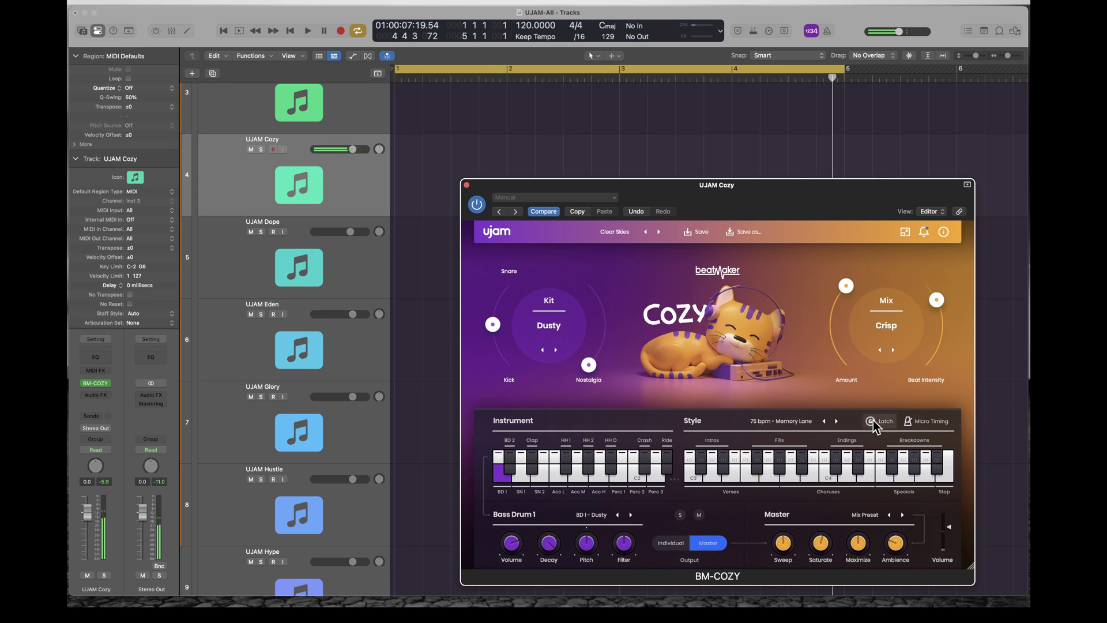
left_click(746, 458)
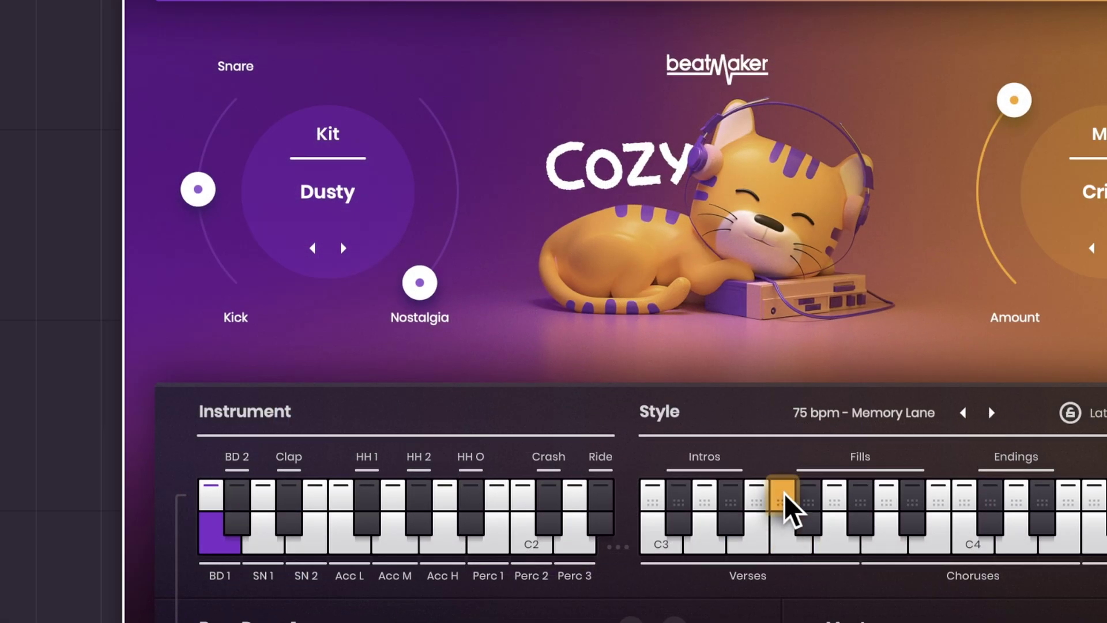
Step: Place the Memory Lane 6 pattern on track 4, raise F#1 to G1, and add F#1 and D#1 notes
left_click_drag(785, 493, 406, 193)
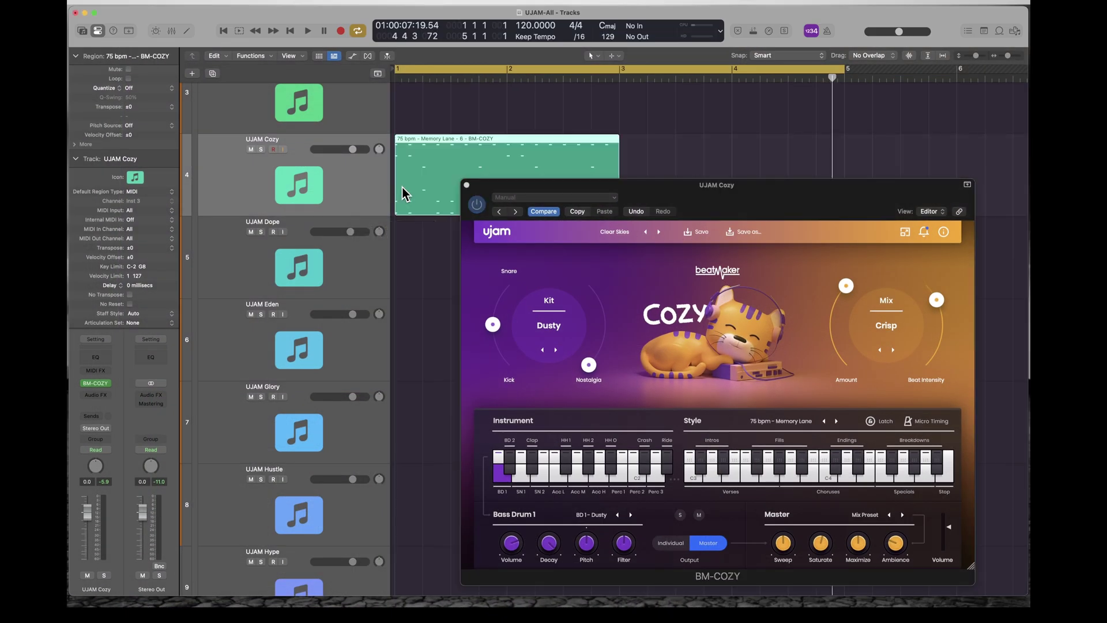
double_click(512, 141)
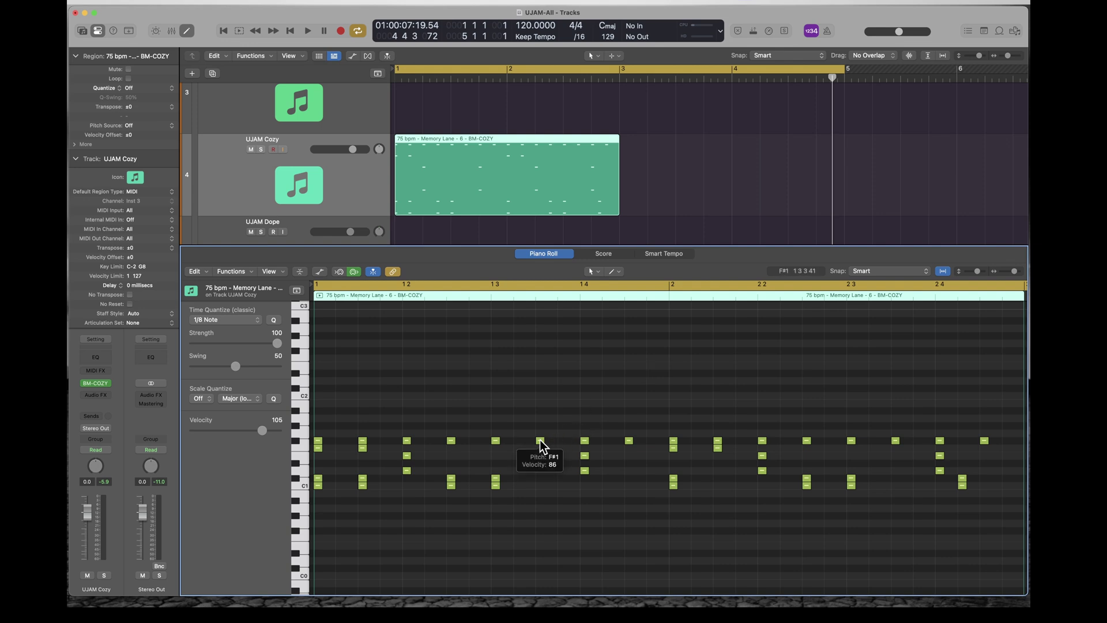
left_click_drag(540, 439, 531, 425)
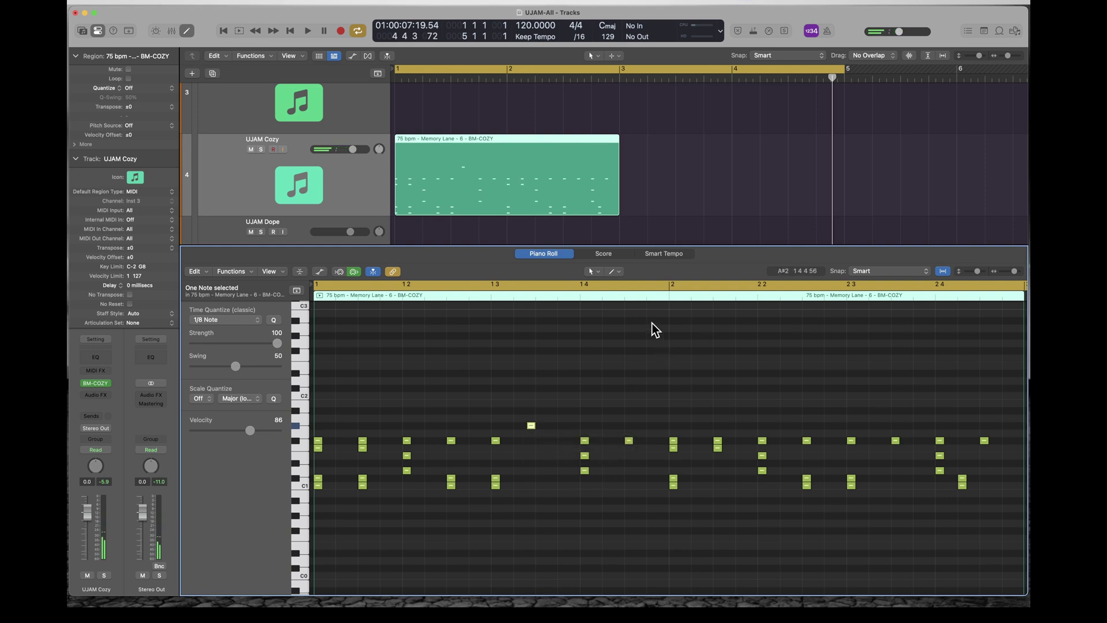
left_click(541, 440, "super")
left_click(547, 464, "super")
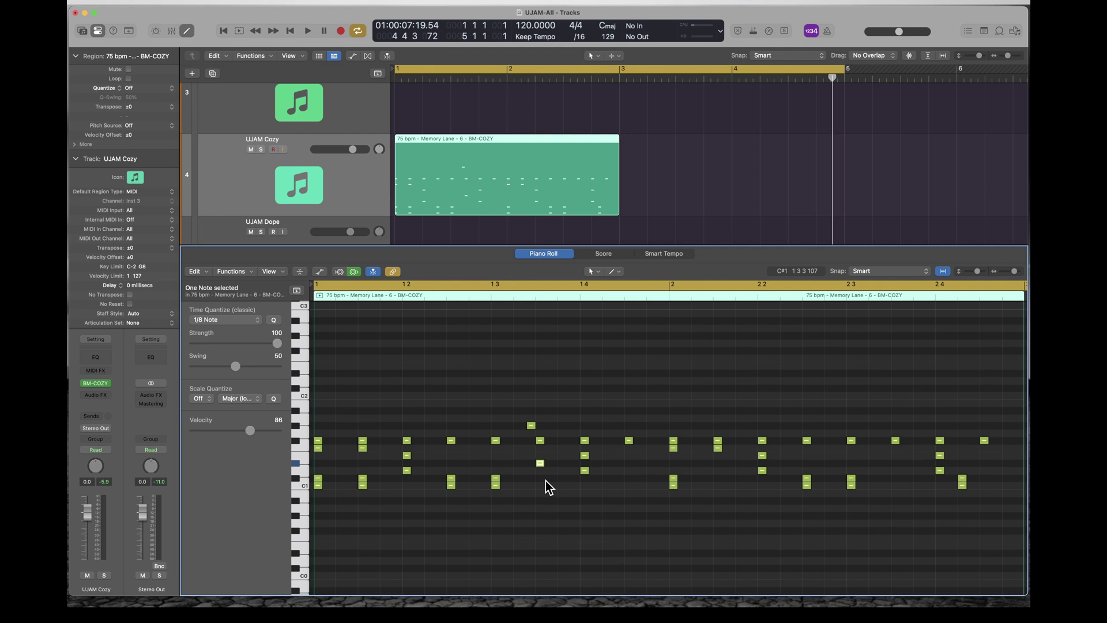
key("e")
key("v")
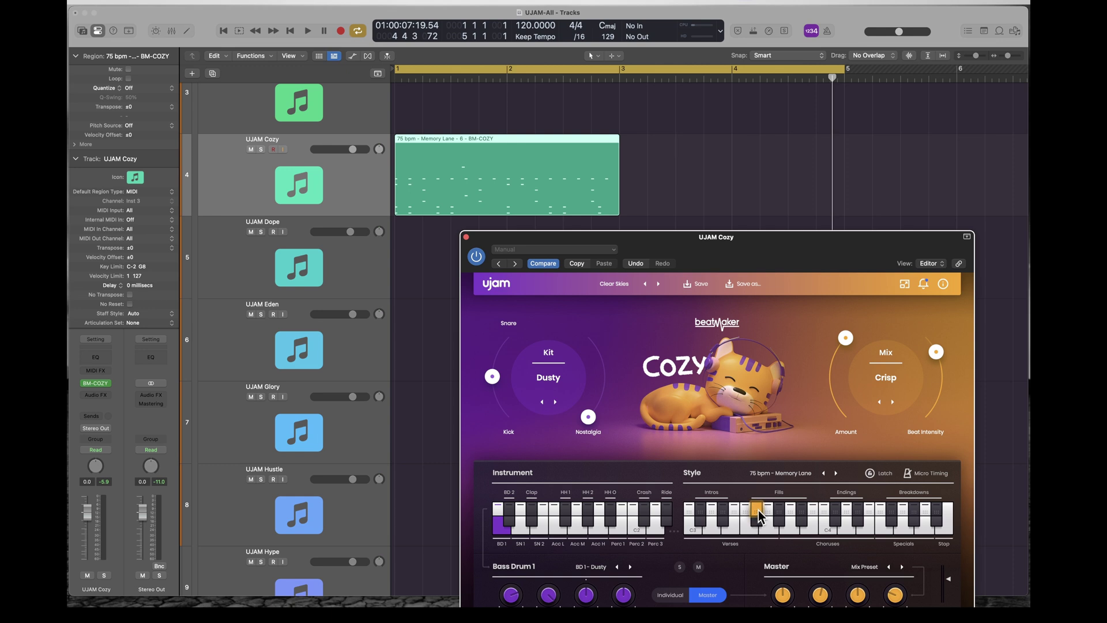
Step: Add the Memory Lane 7 fill after the first region and play the project from bar 1
left_click_drag(759, 507, 646, 185)
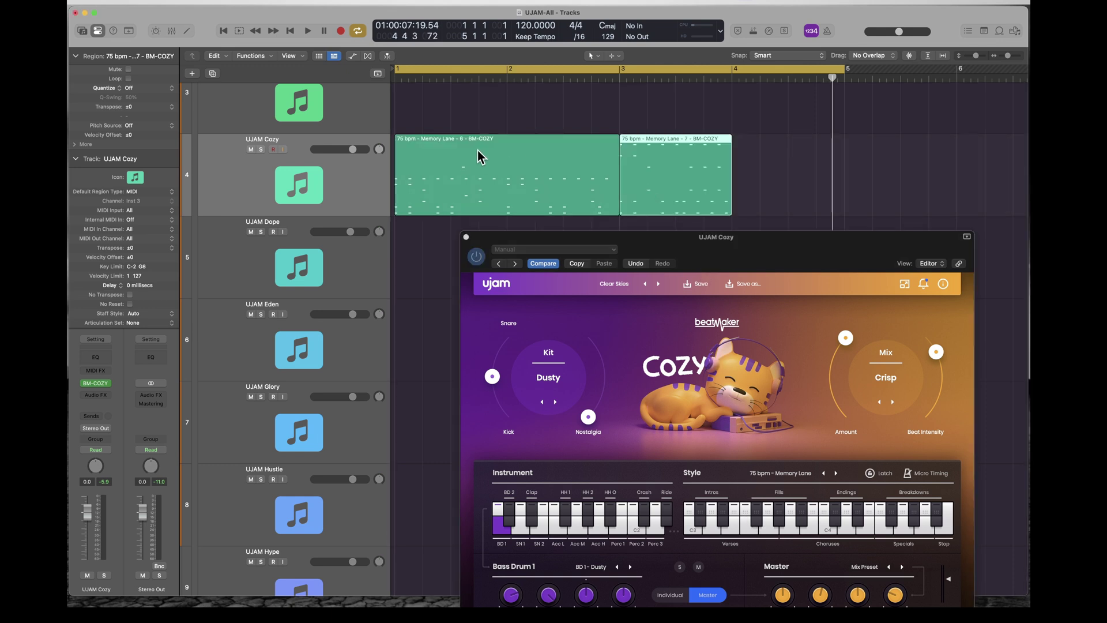
left_click(307, 32)
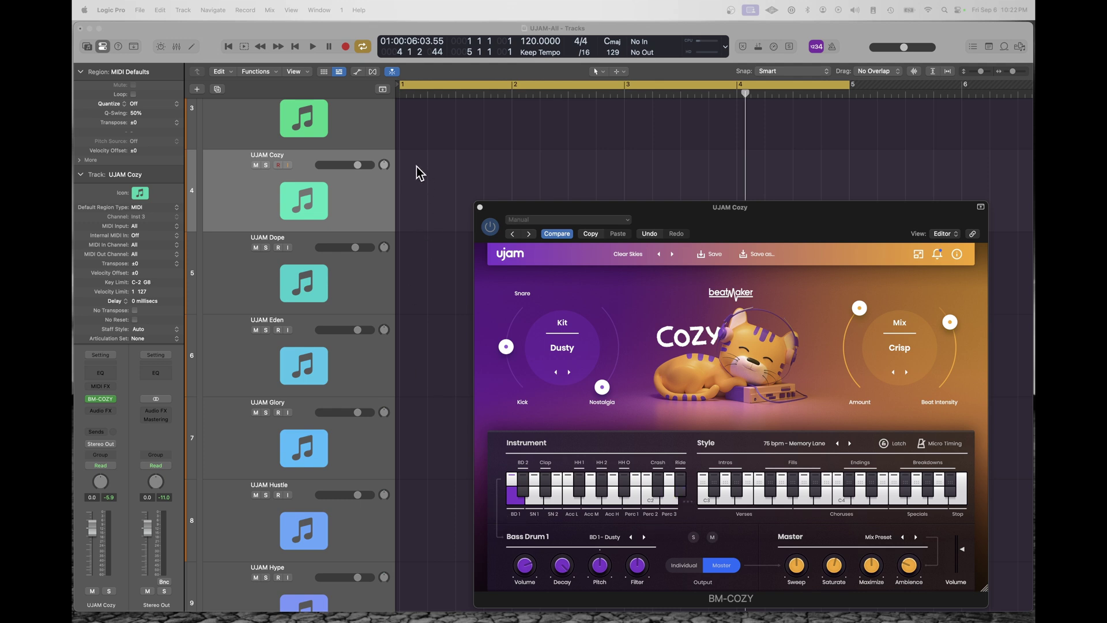
Step: Create a pattern region on the UJAM Cozy lane and start Learn (Add) to capture drum rows
right_click(419, 172)
left_click(461, 225)
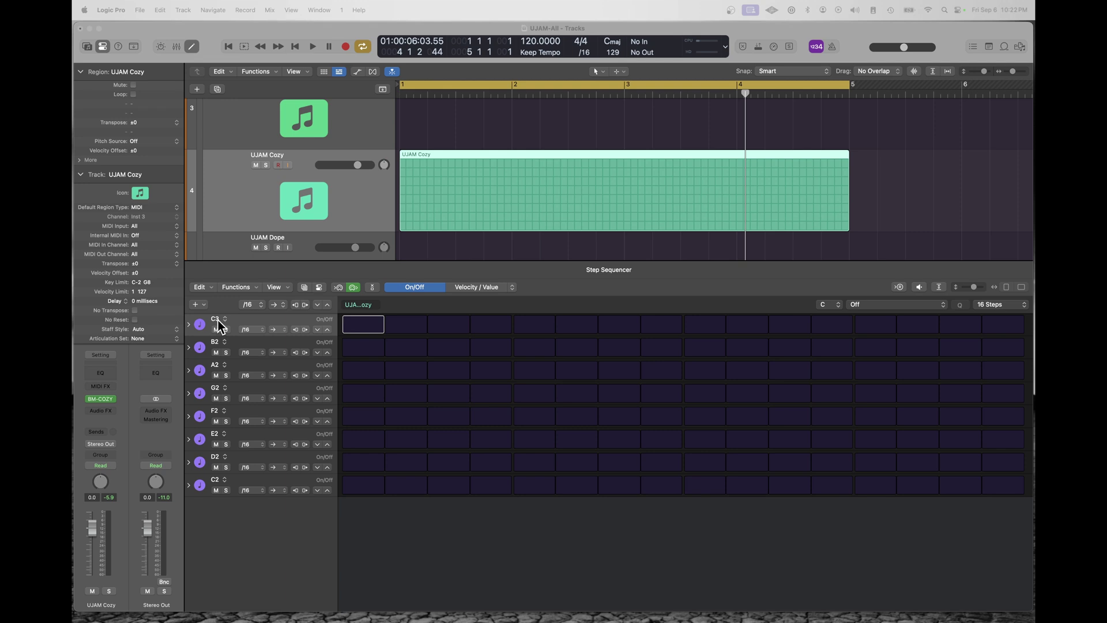
double_click(261, 479)
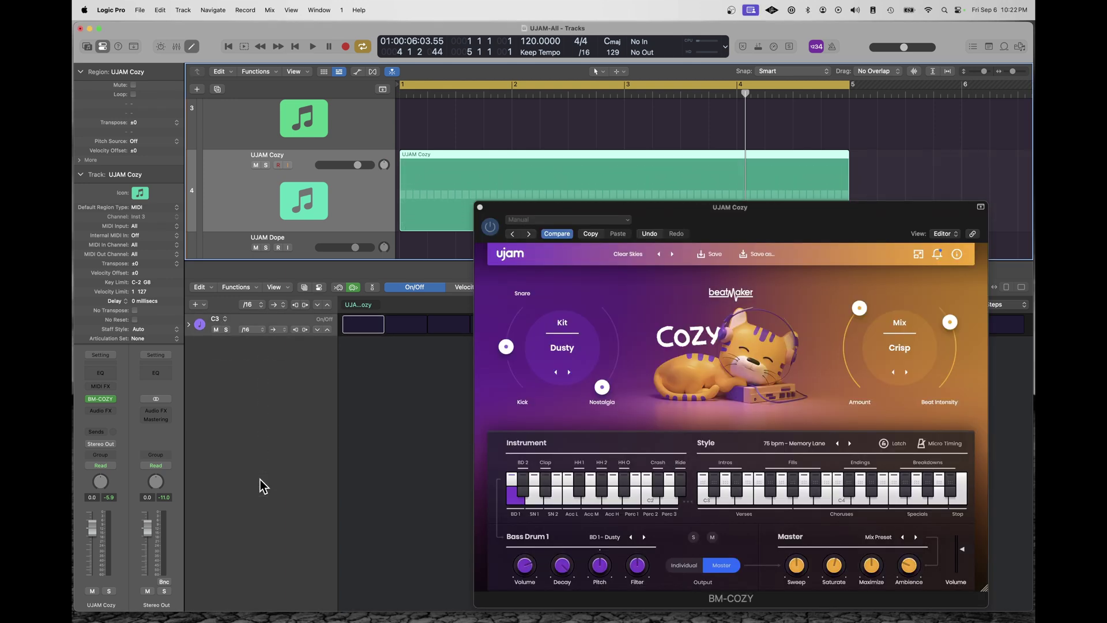
left_click(206, 305)
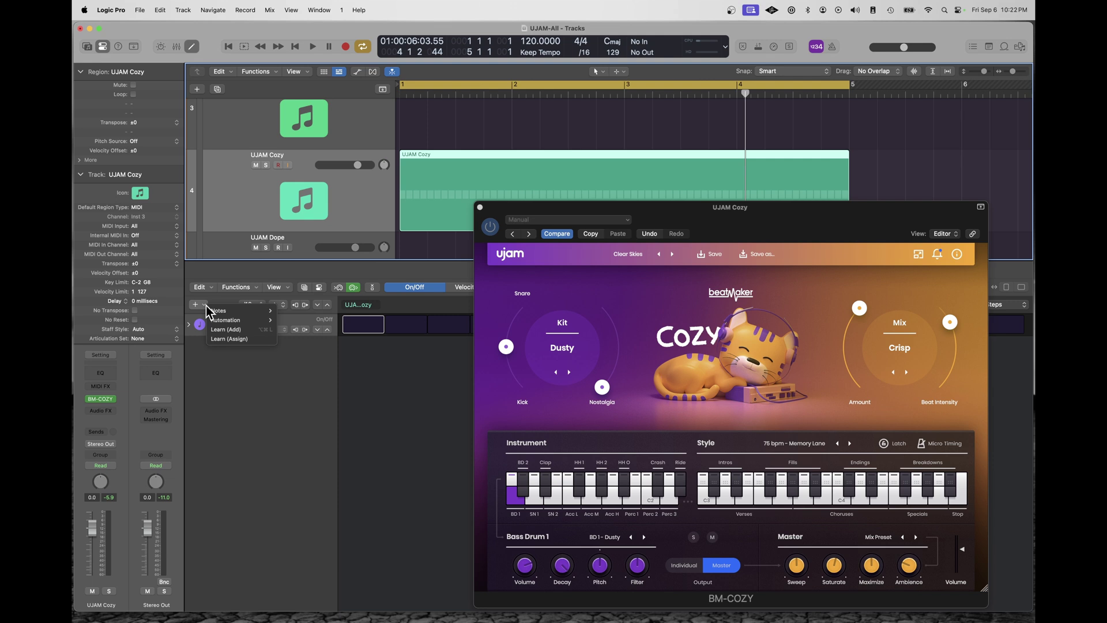
left_click(227, 329)
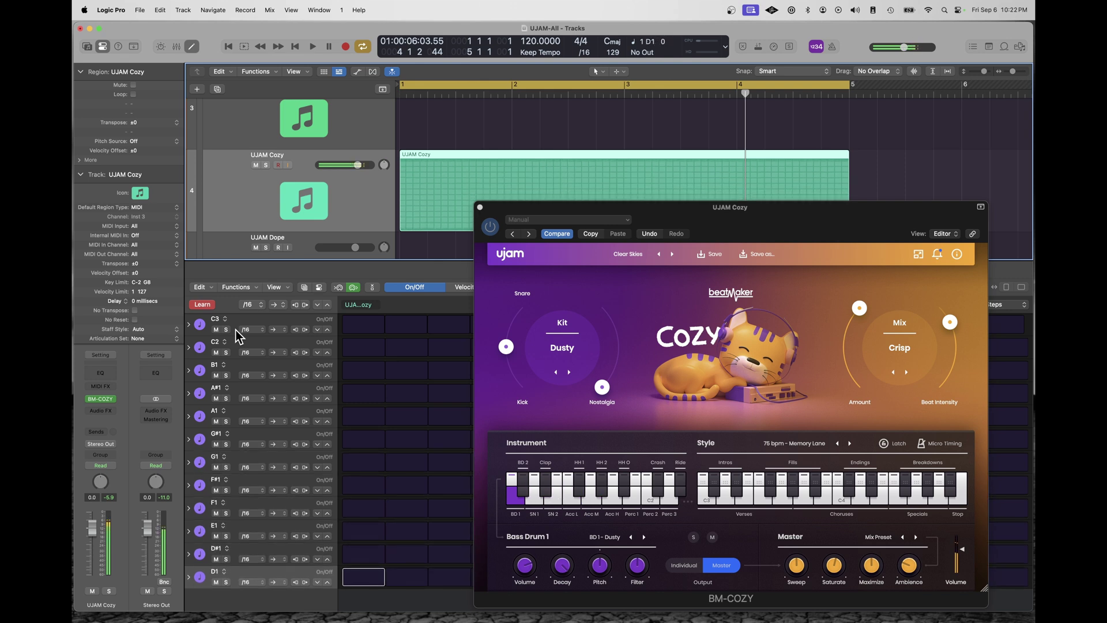
Step: Enter C1 steps 1, 5, 9, 14, D1 steps 2, 6 and F#1 step 2, then audition the beat
key("v")
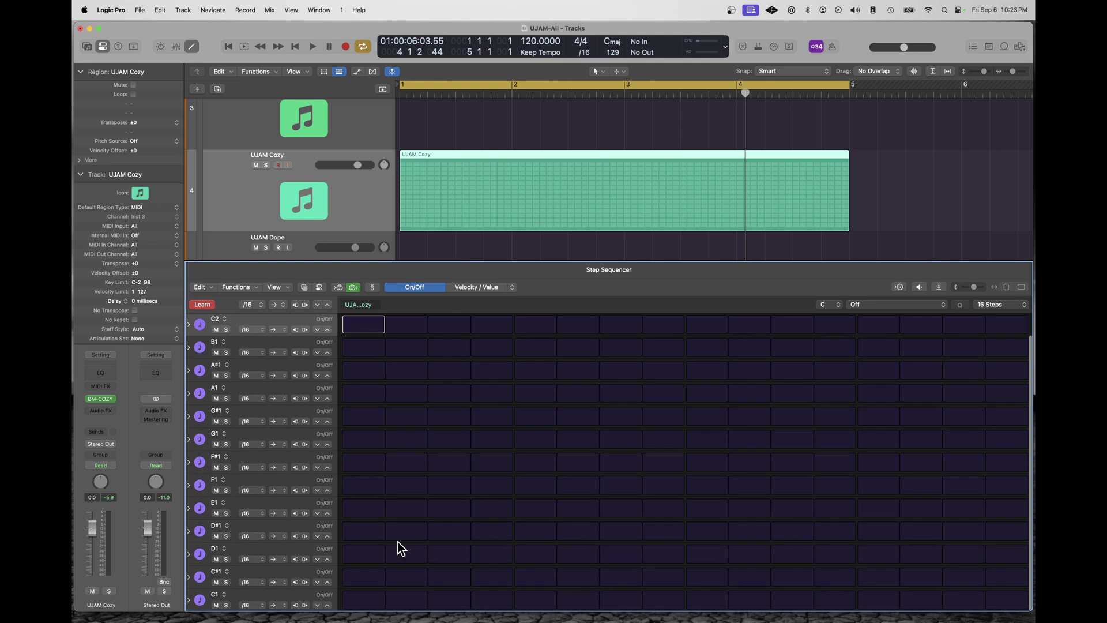
left_click(364, 601)
left_click(538, 601)
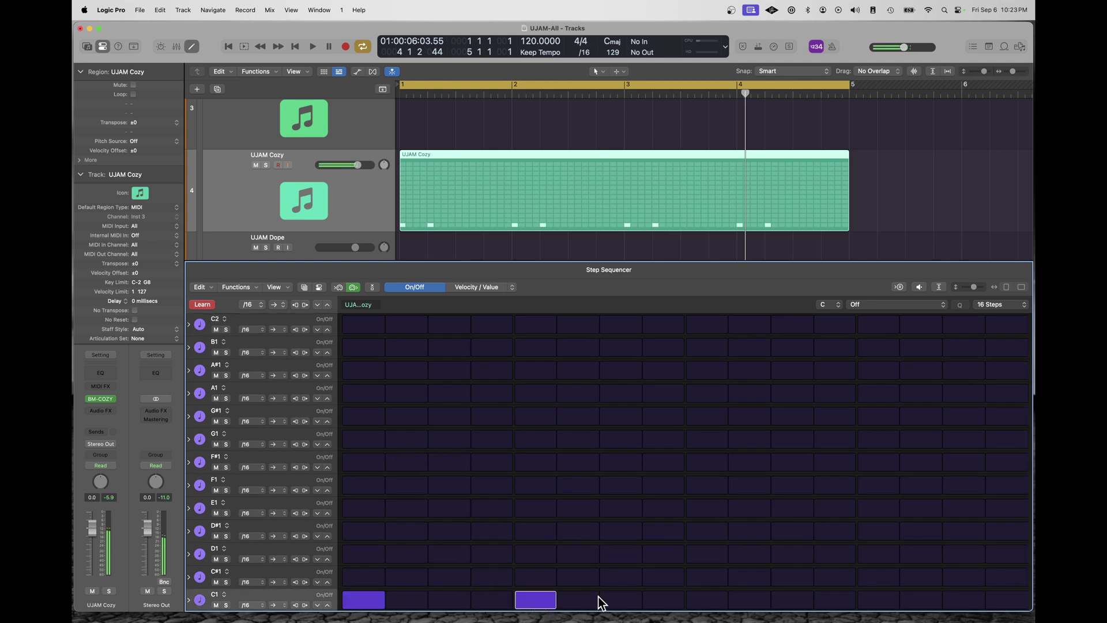
left_click(725, 600)
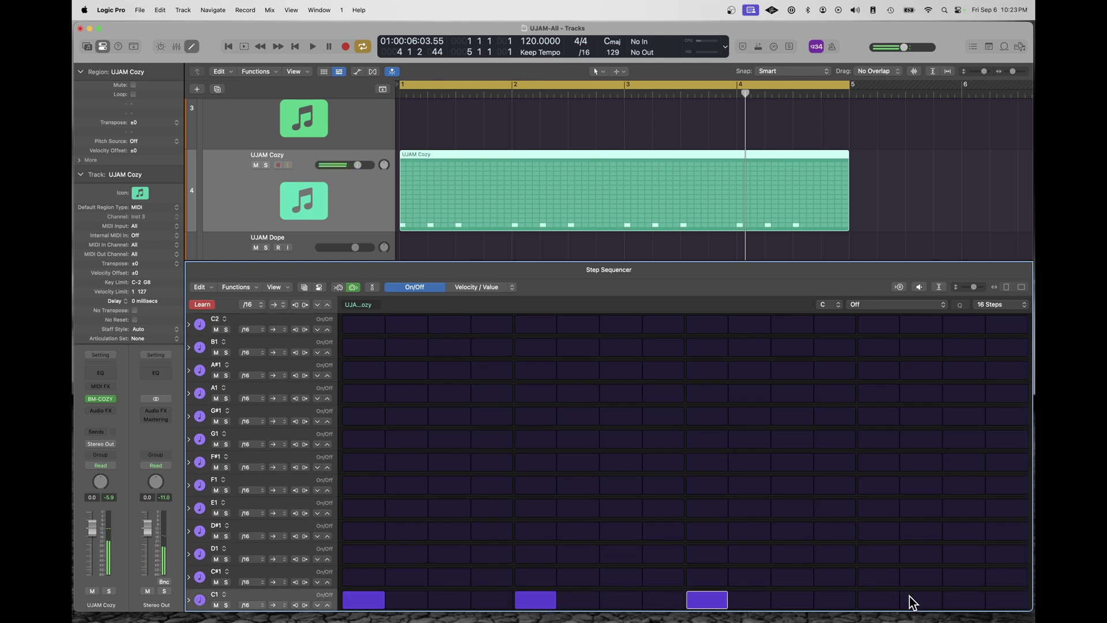
left_click(911, 600)
left_click(414, 554)
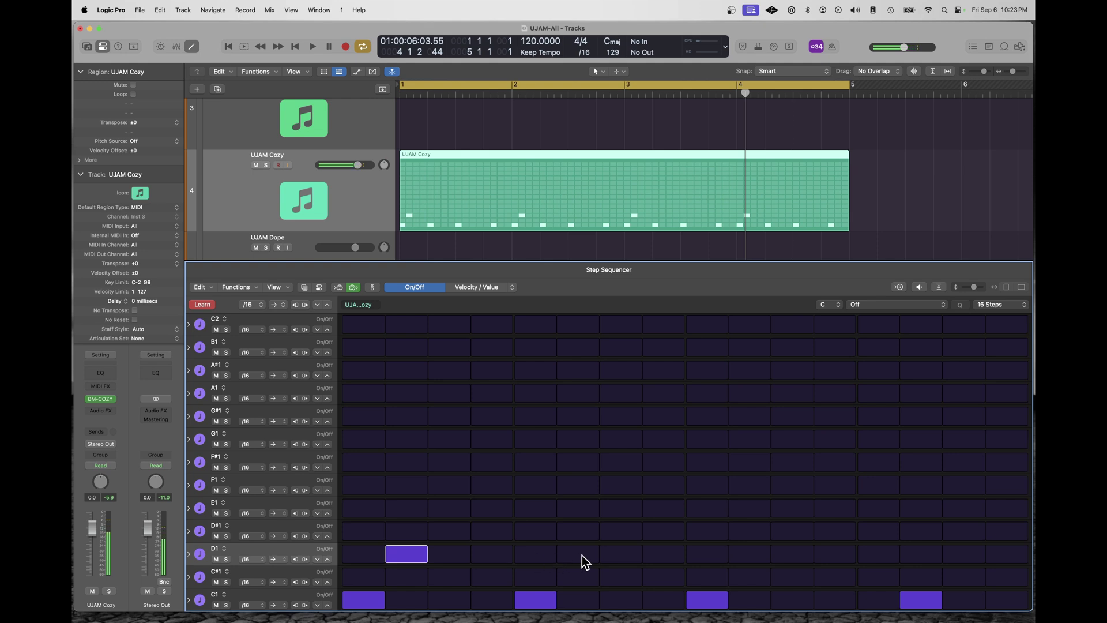
left_click(583, 555)
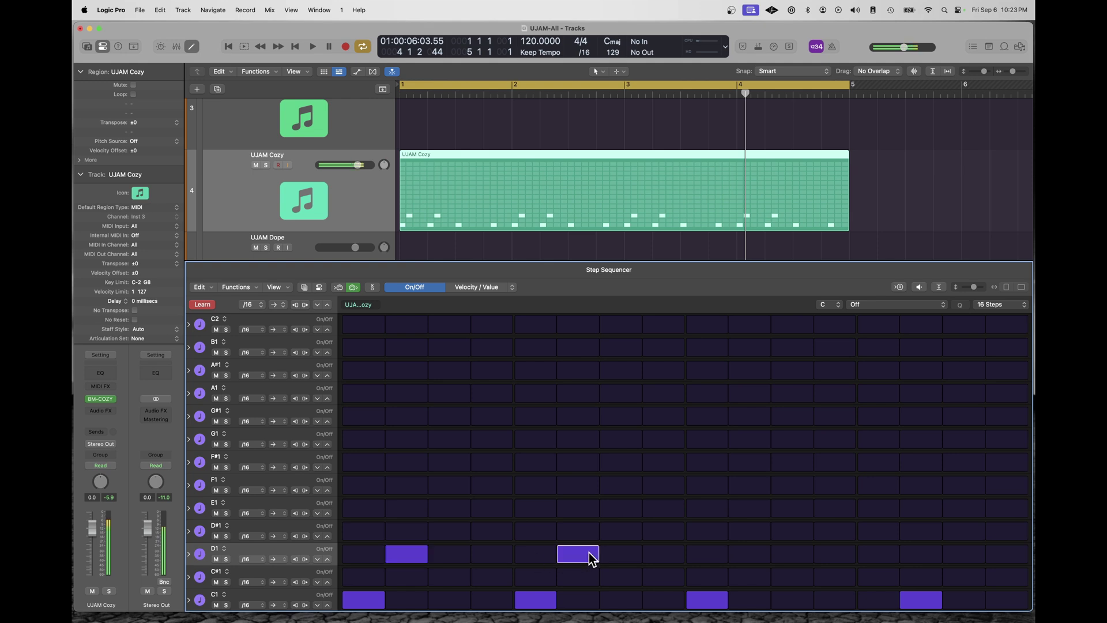
left_click(418, 462)
left_click(313, 46)
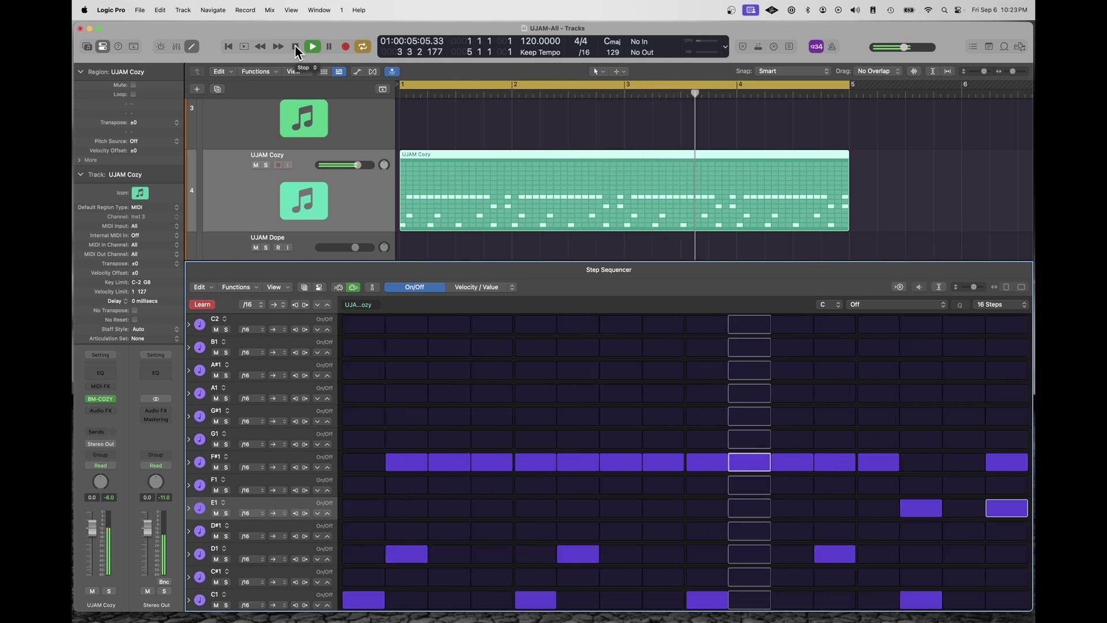
left_click(295, 46)
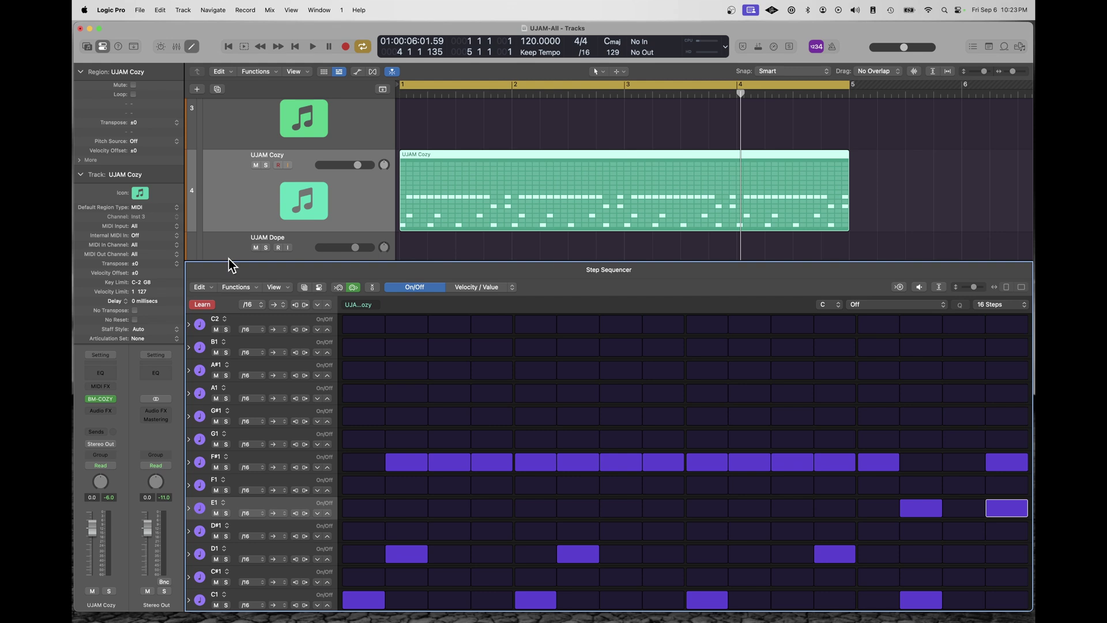
Step: Enlarge the Step Sequencer, load UJAM Template 2 from the Pattern Browser, and paint C1 and D1 steps
left_click_drag(228, 262, 231, 236)
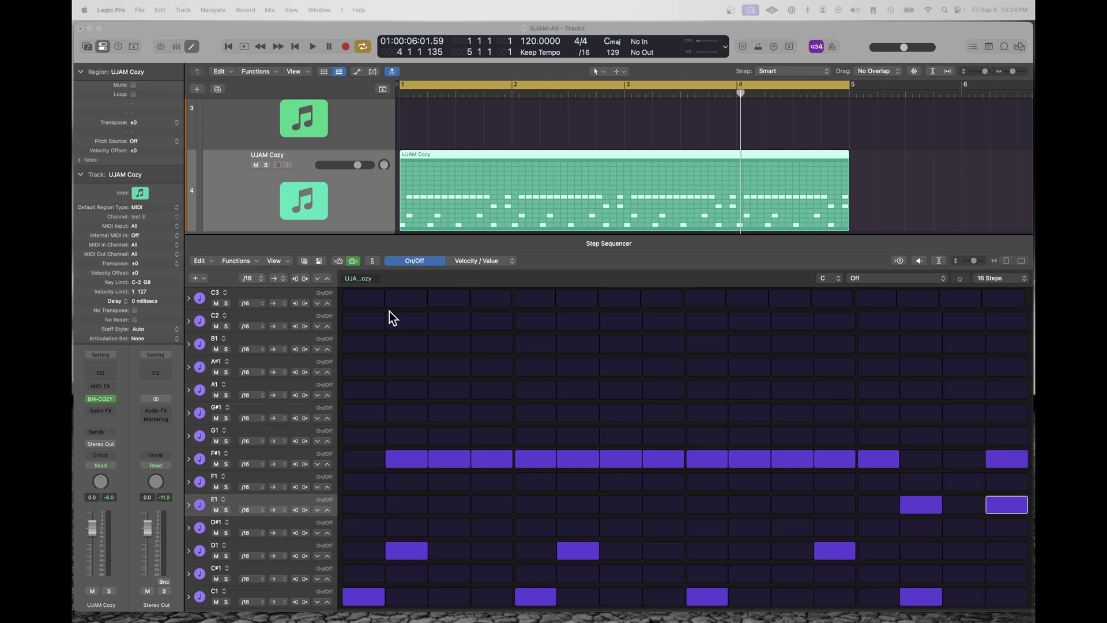
left_click(303, 261)
left_click(272, 306)
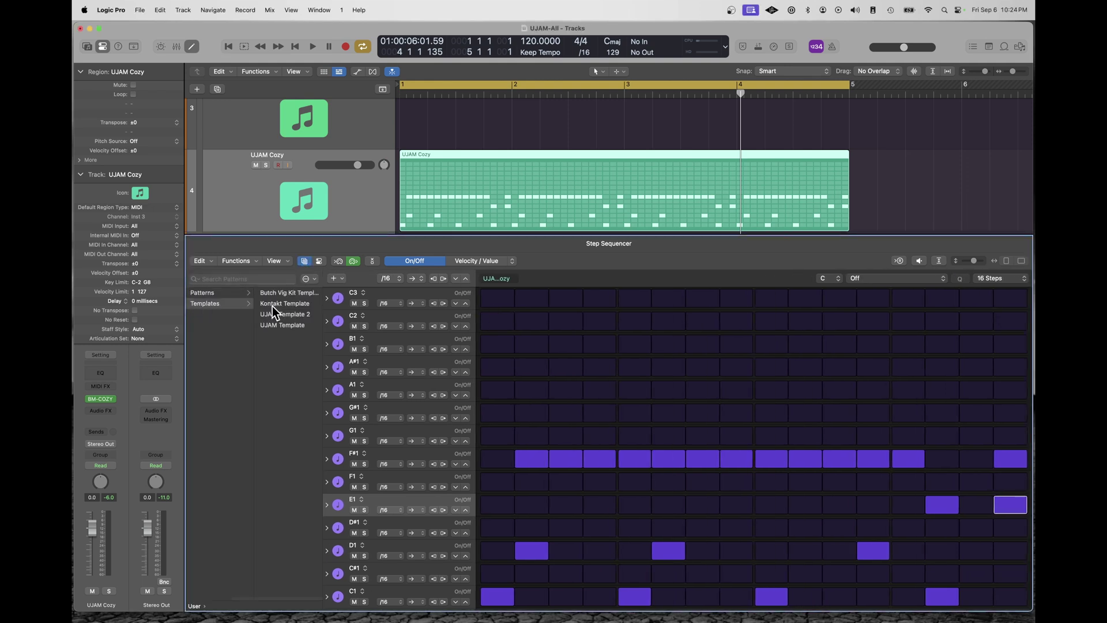
left_click(288, 314)
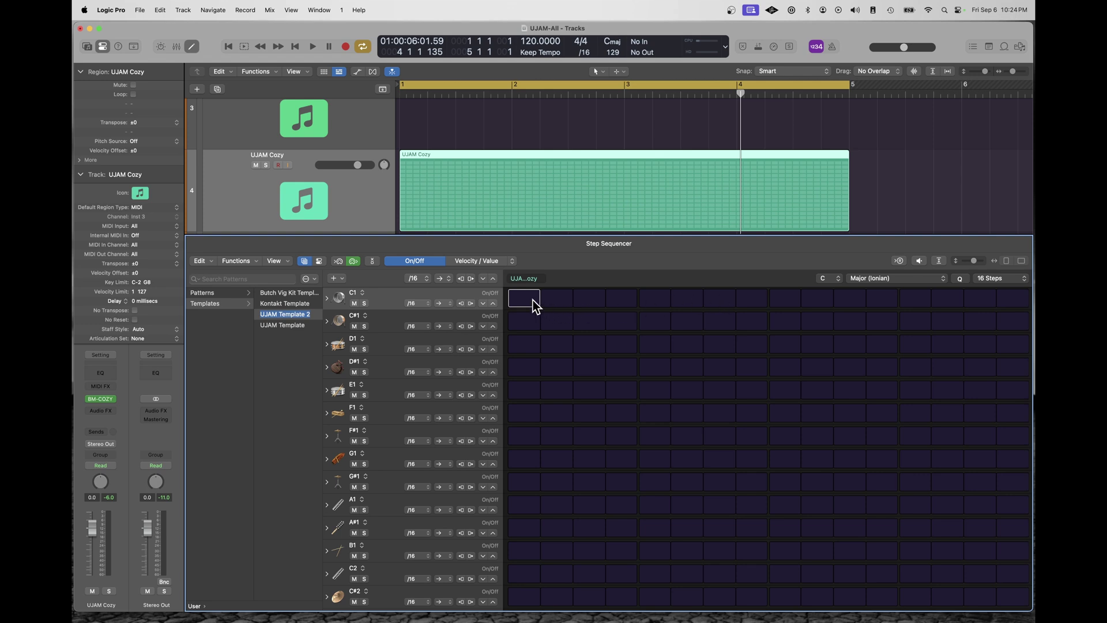
left_click_drag(532, 300, 532, 300)
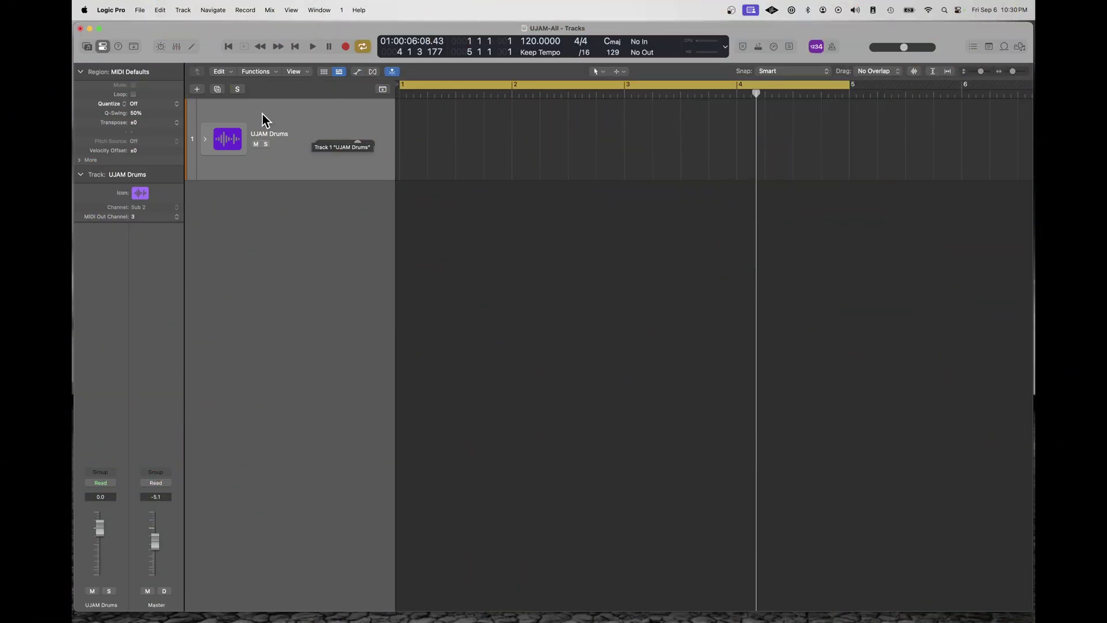
Step: Create a UJAM Kandy software instrument track loaded with BM-KANDY Multi-Output
left_click(196, 90)
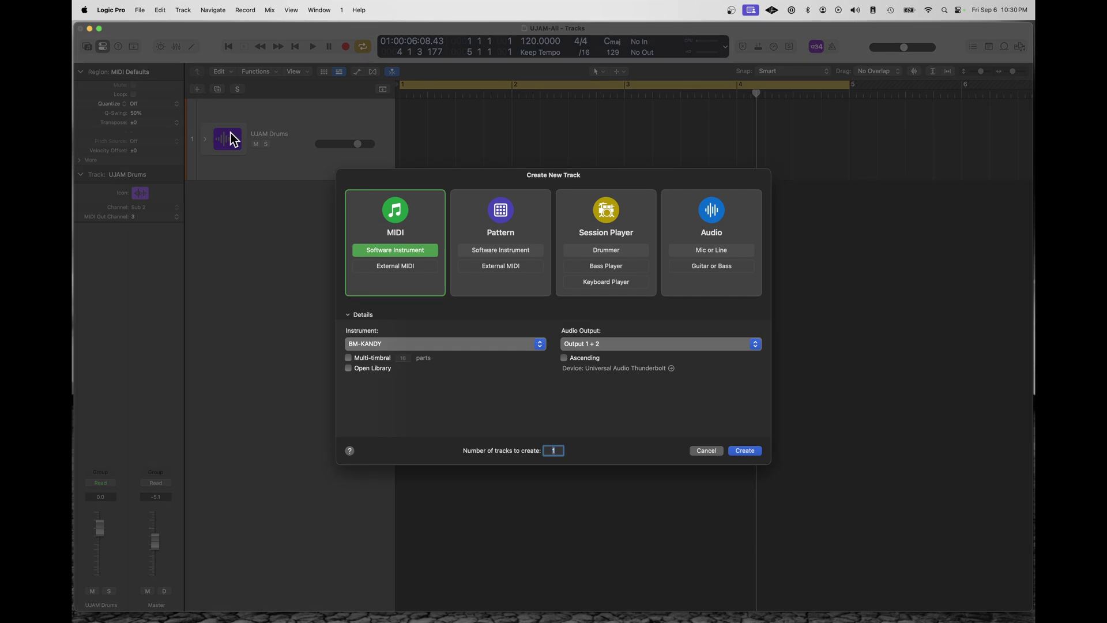
left_click(487, 344)
mouse_move(411, 593)
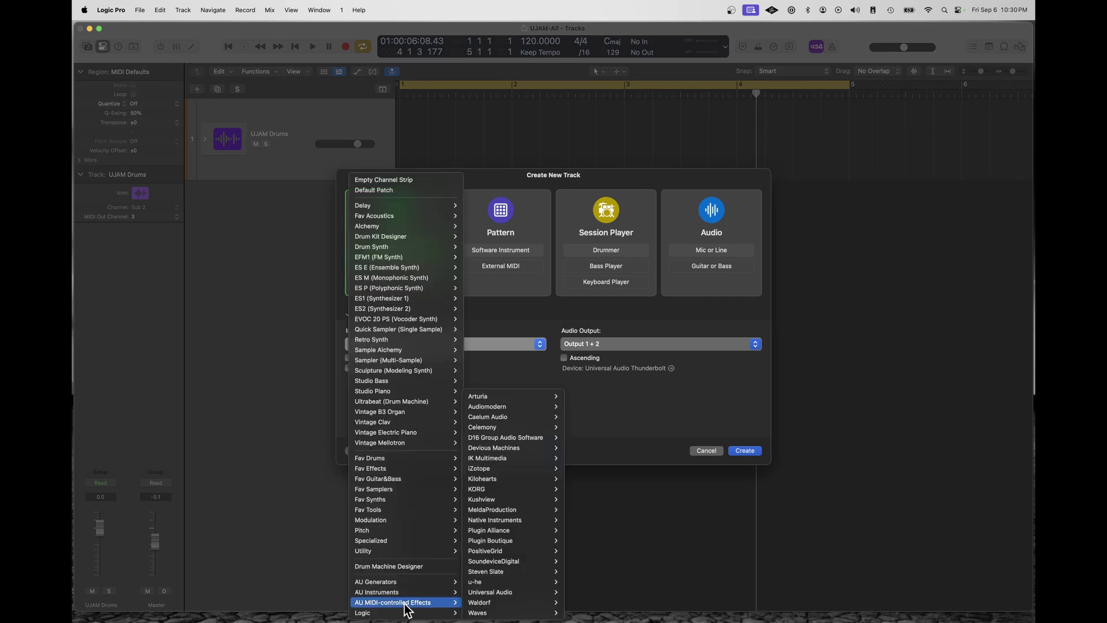
mouse_move(519, 542)
mouse_move(604, 499)
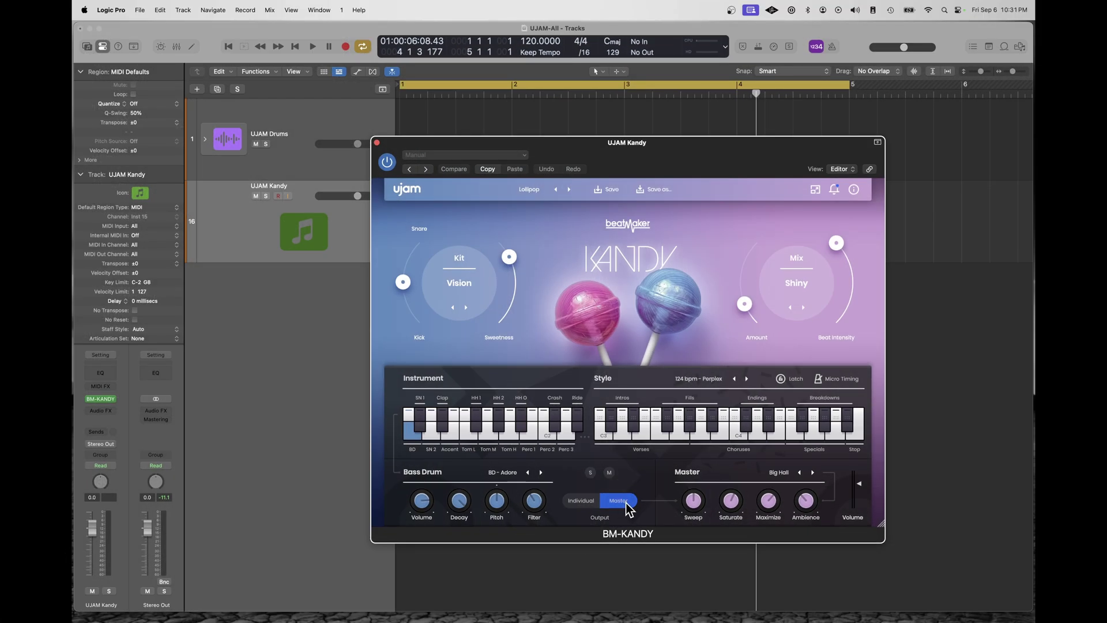
left_click(449, 438)
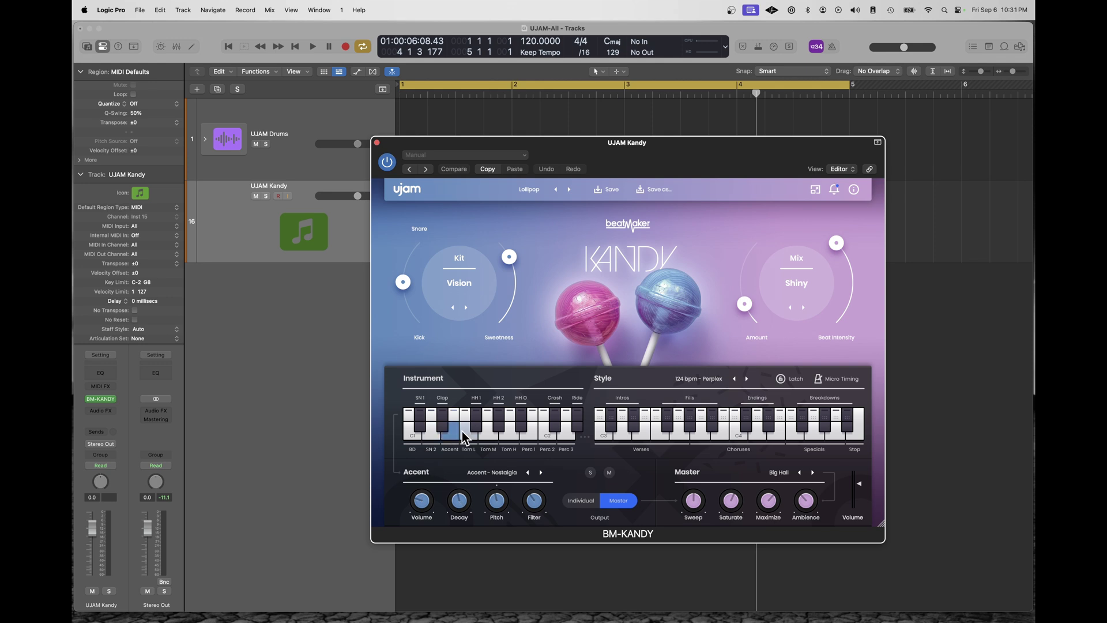
Step: Set the BM-KANDY Bass Drum and Clap outputs to Individual, then open the Mixer
left_click(487, 435)
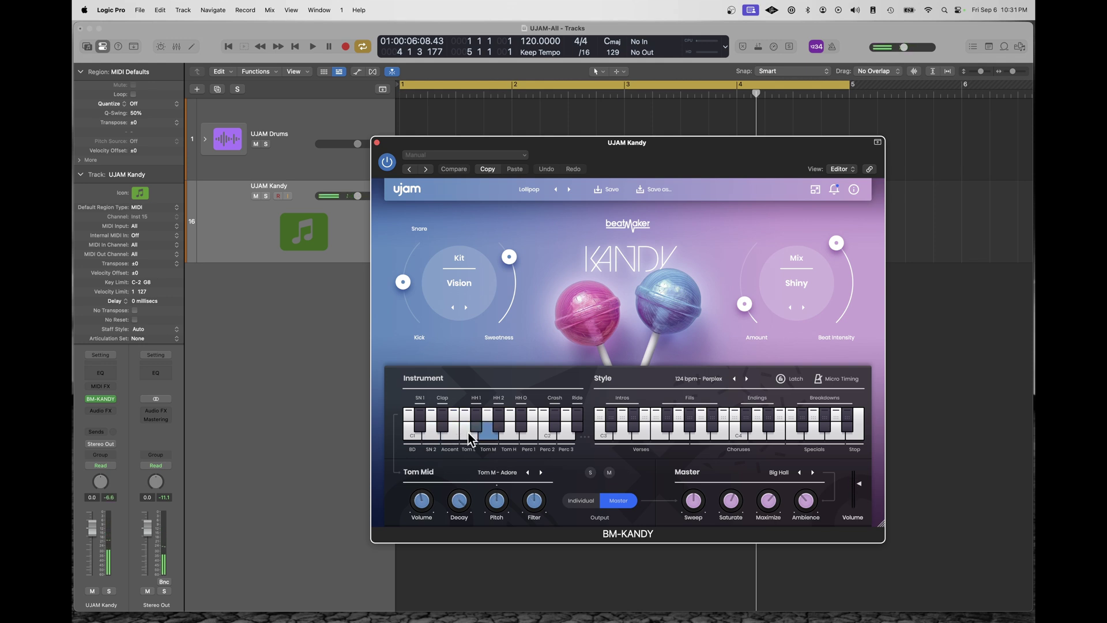
left_click(409, 437)
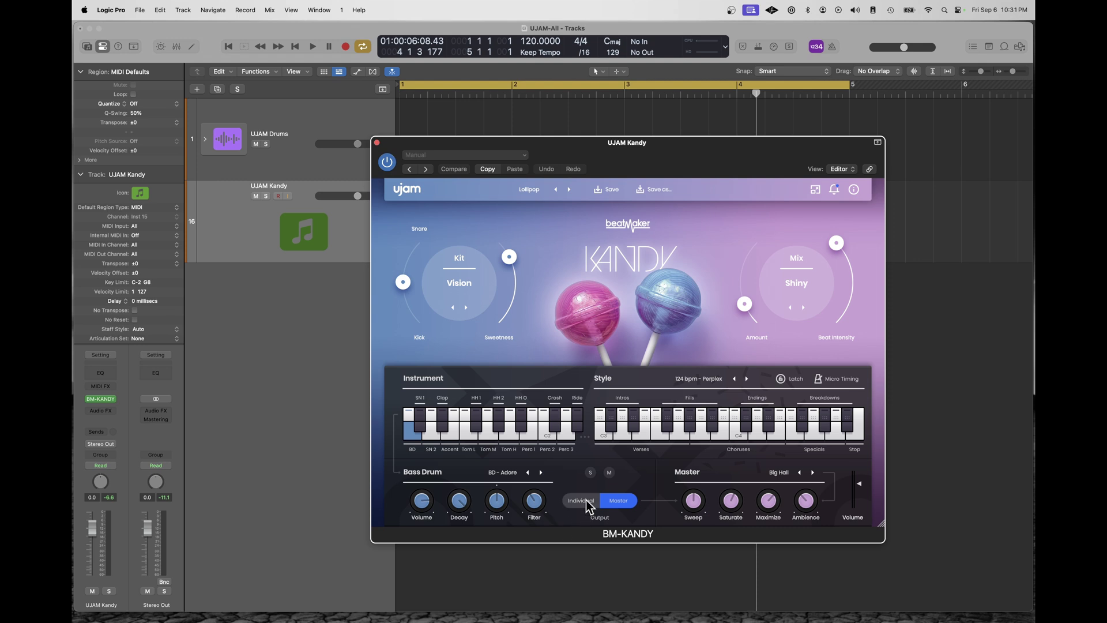
left_click(432, 434)
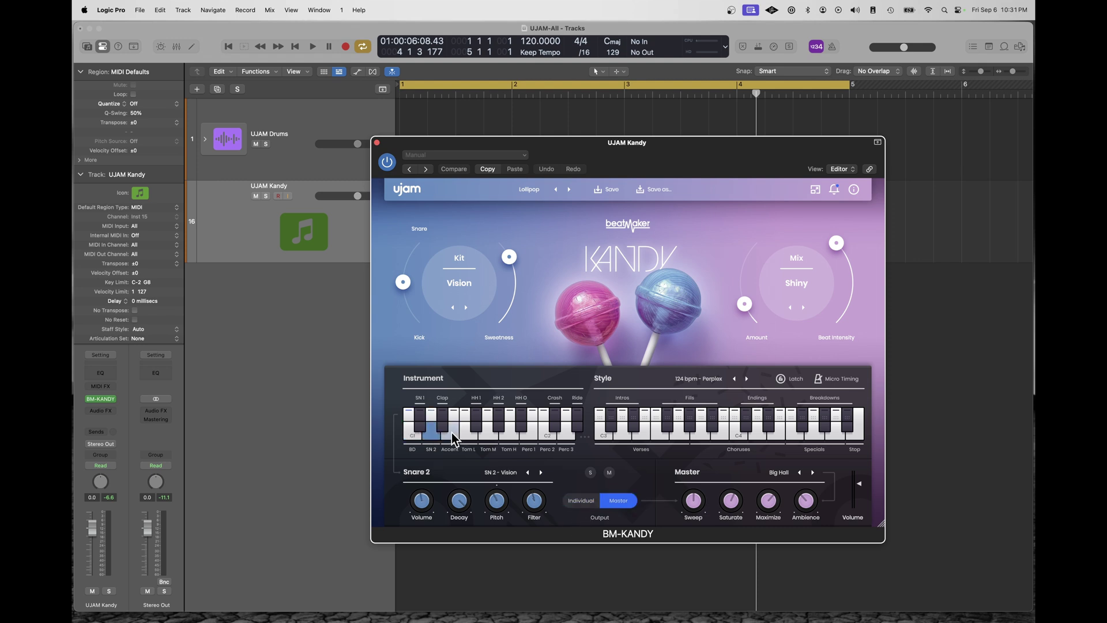
left_click(417, 442)
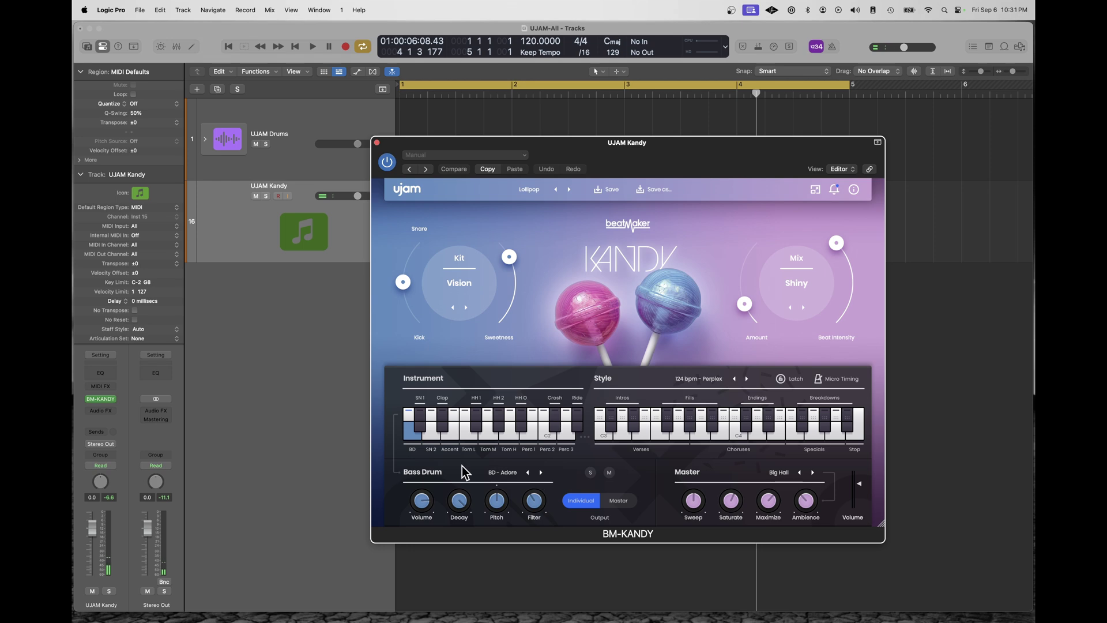
left_click(443, 427)
left_click(352, 245)
key("x")
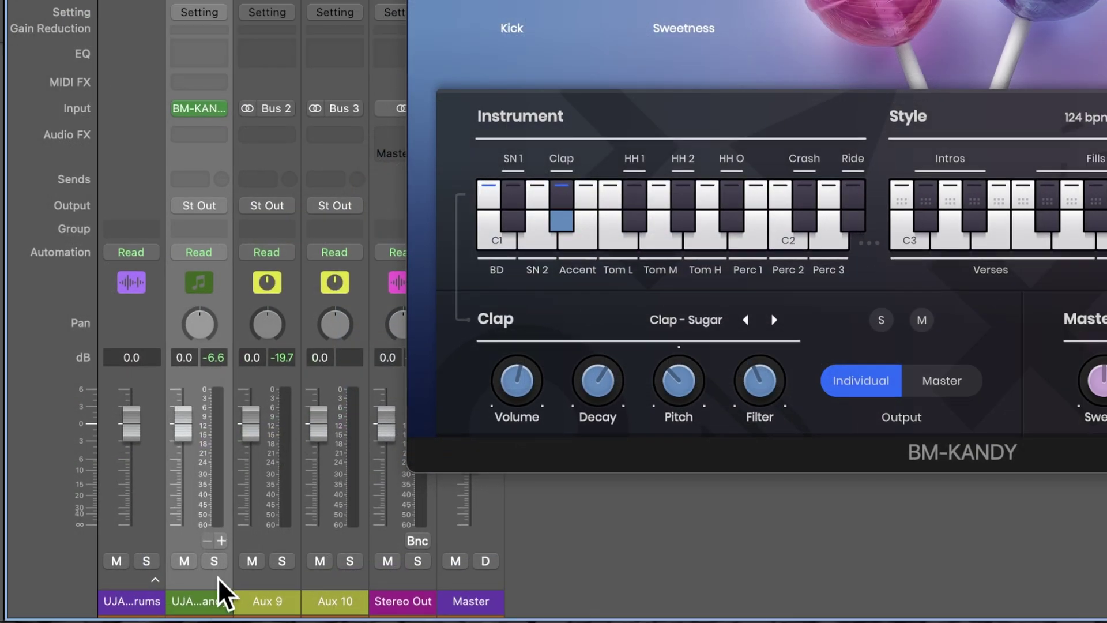
Step: Add Aux 1 and Aux 2 for the BM-KANDY output pairs and close the instrument window
left_click(218, 544)
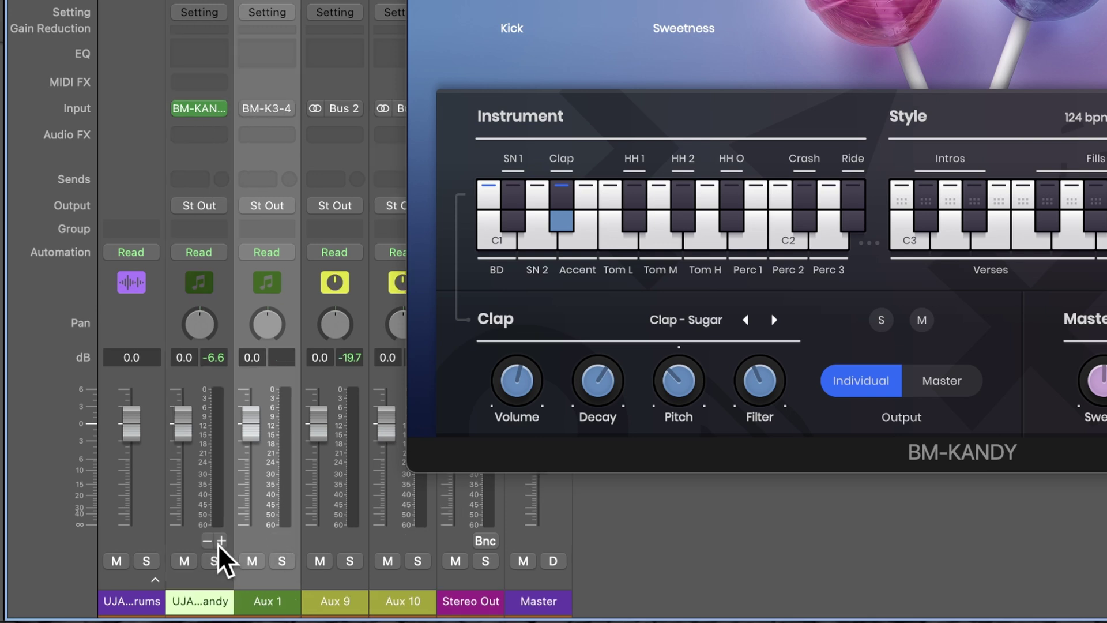
left_click(218, 544)
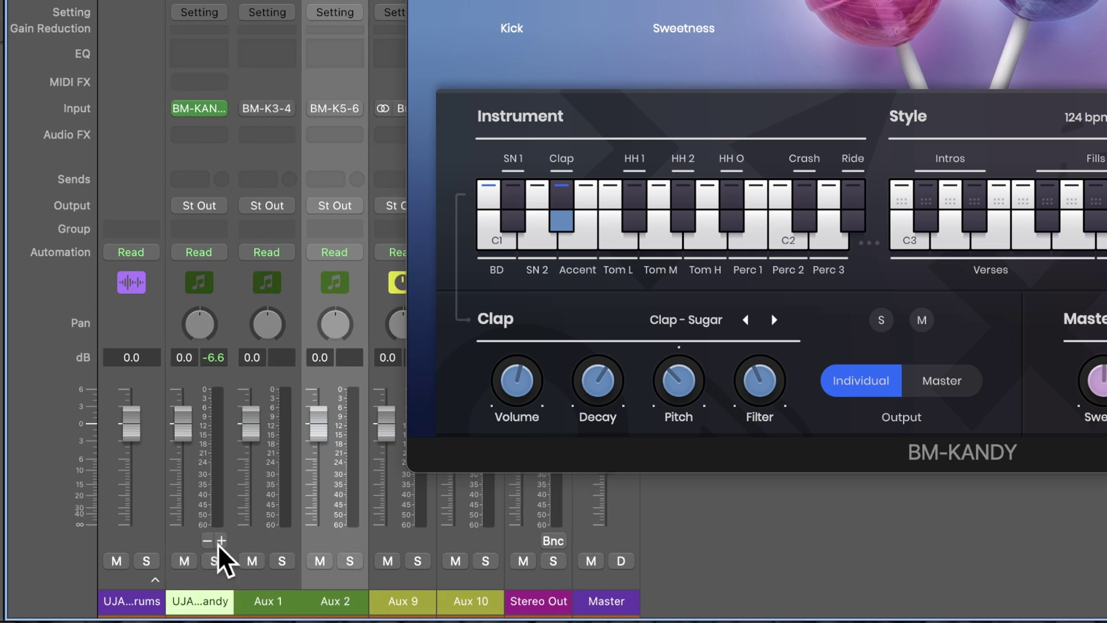
key("super+w")
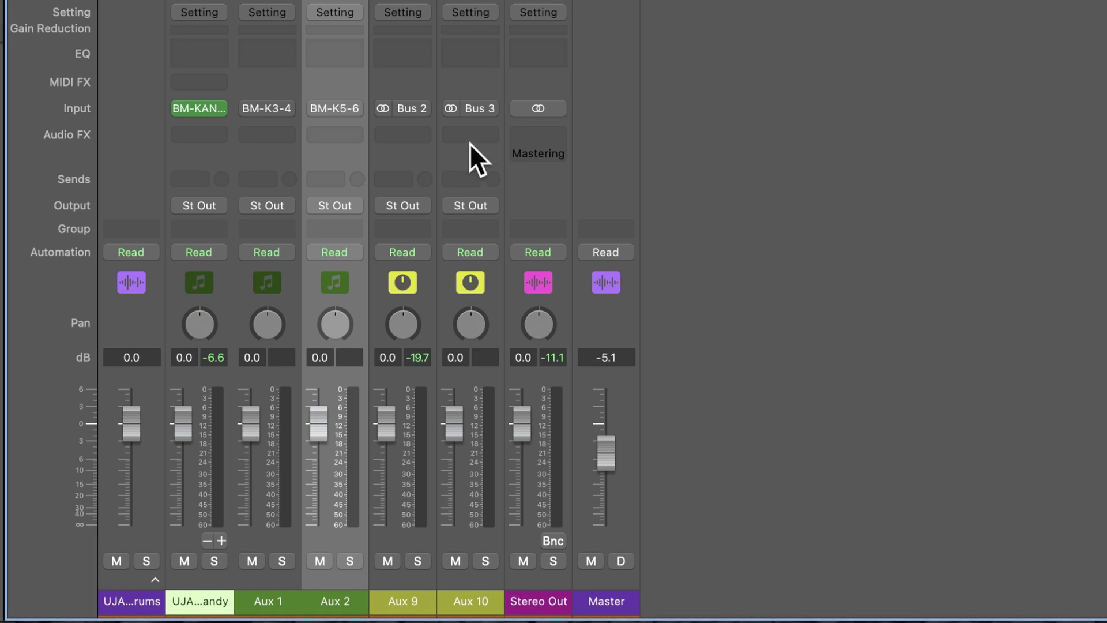
Step: Route Aux 1's output to Bus 1
left_click(281, 205)
mouse_move(271, 289)
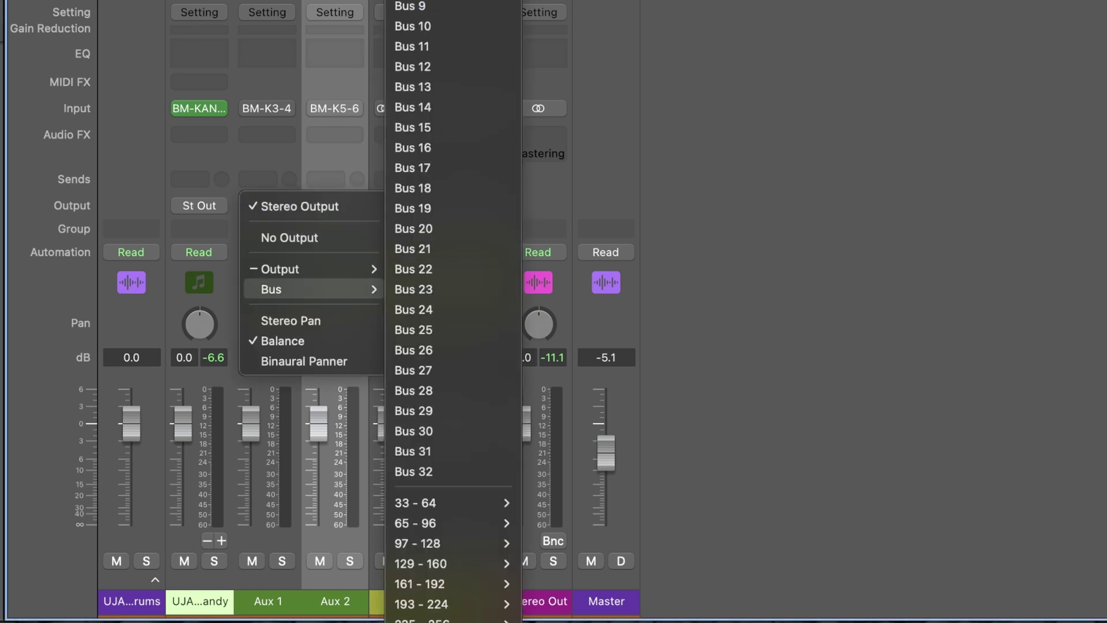
left_click(413, 0)
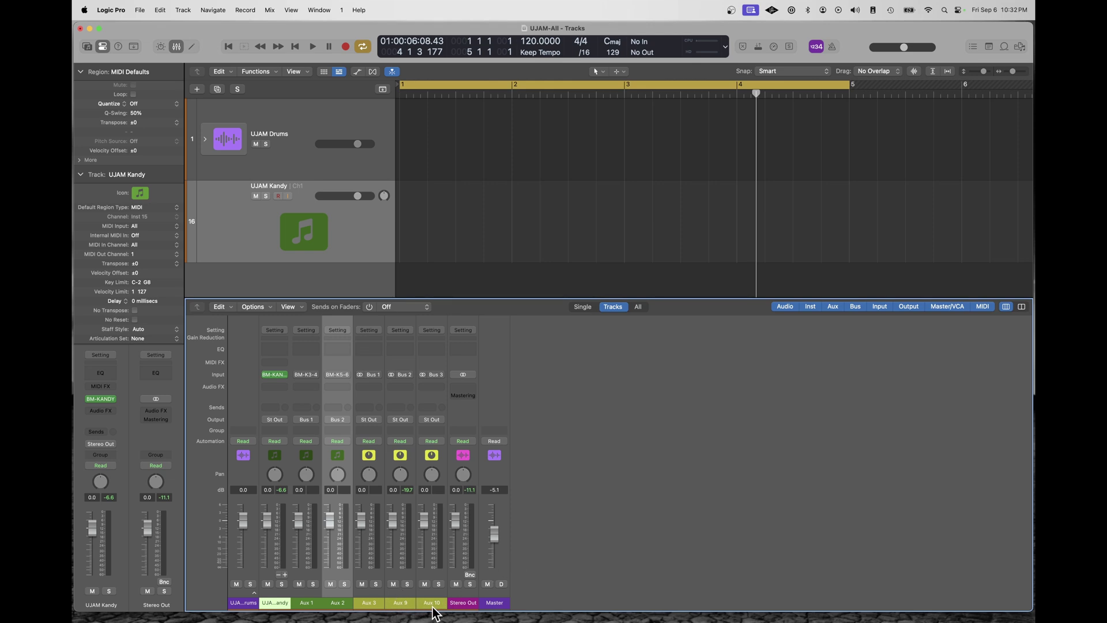
Step: Reopen BM-KANDY, enable Latch and start the Verses pattern playing
key("v")
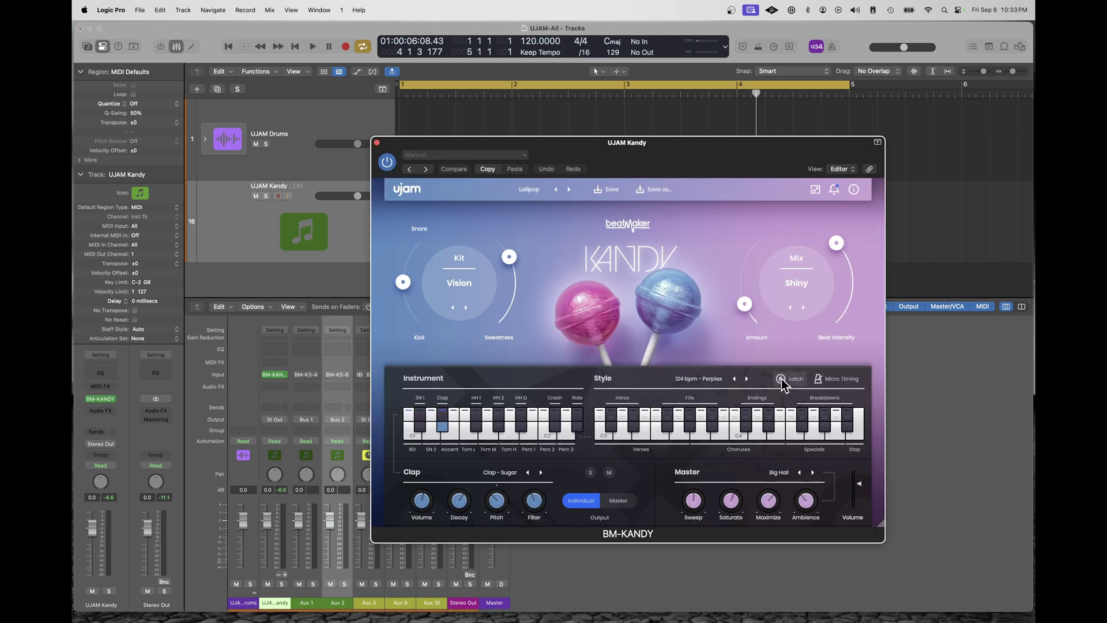
left_click(780, 379)
left_click(662, 434)
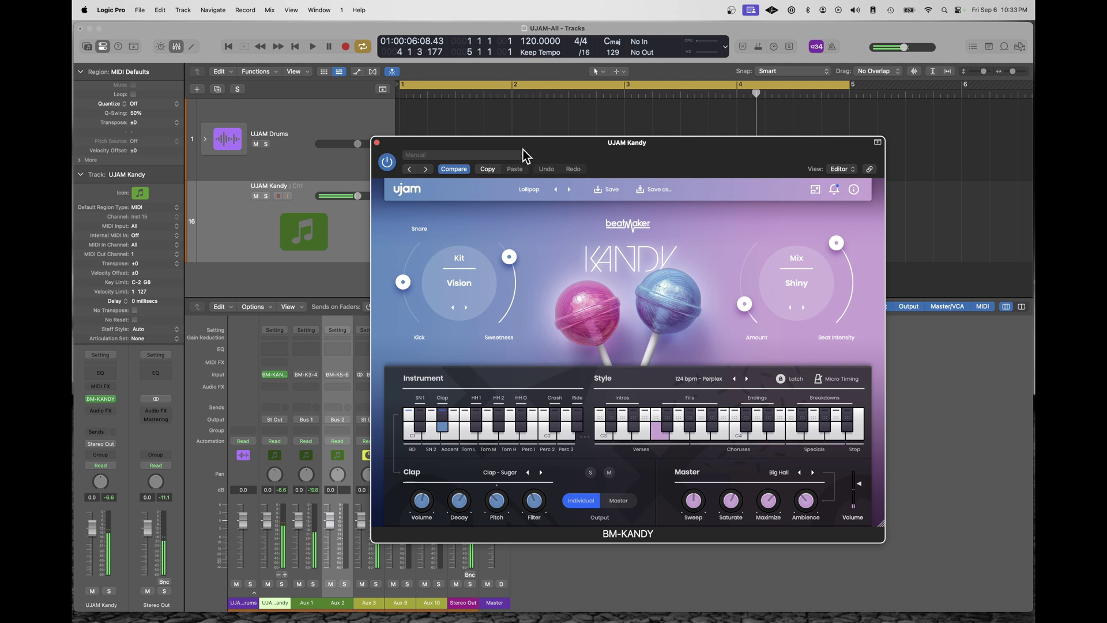
left_click_drag(534, 150, 664, 97)
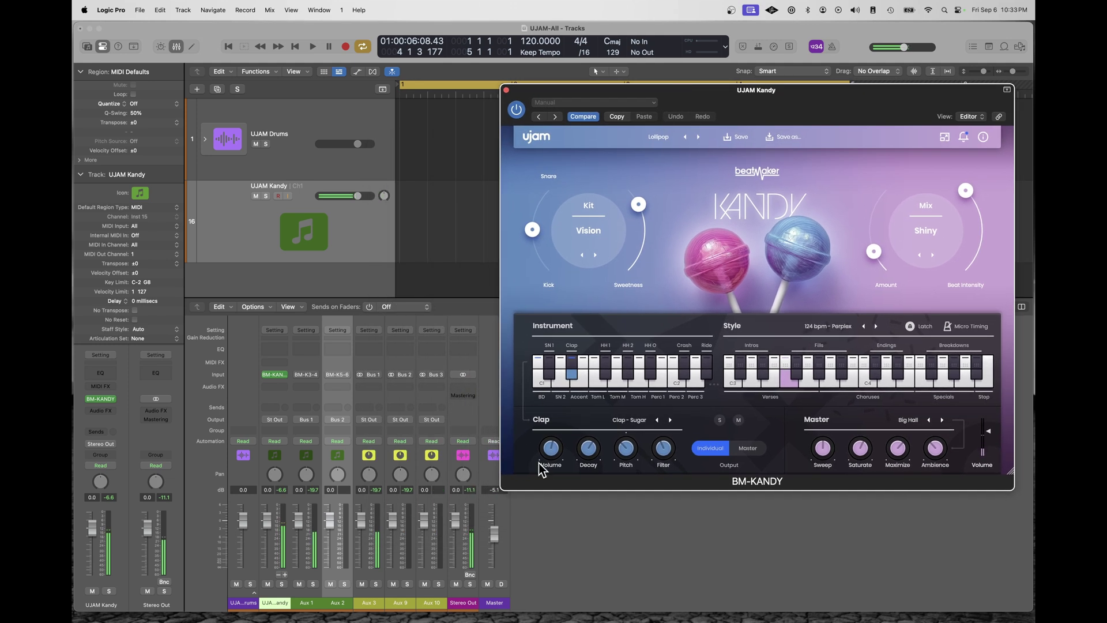
Step: Solo Aux 3 and then the UJAM Kandy channel, and lower Aux 3 to -3.3 dB
left_click(376, 584)
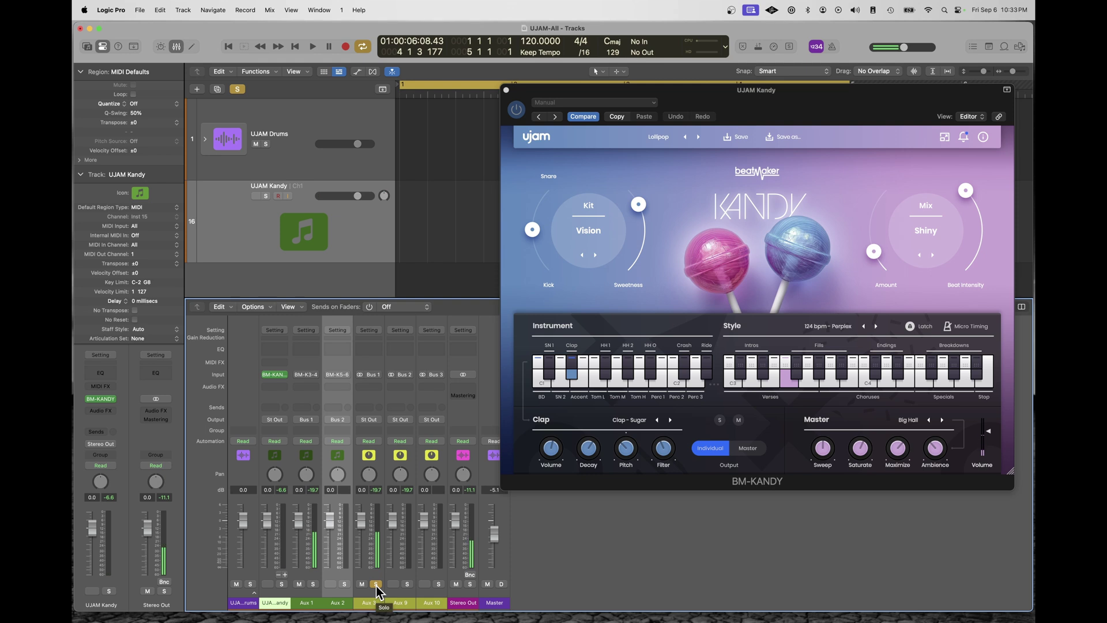
left_click(376, 584)
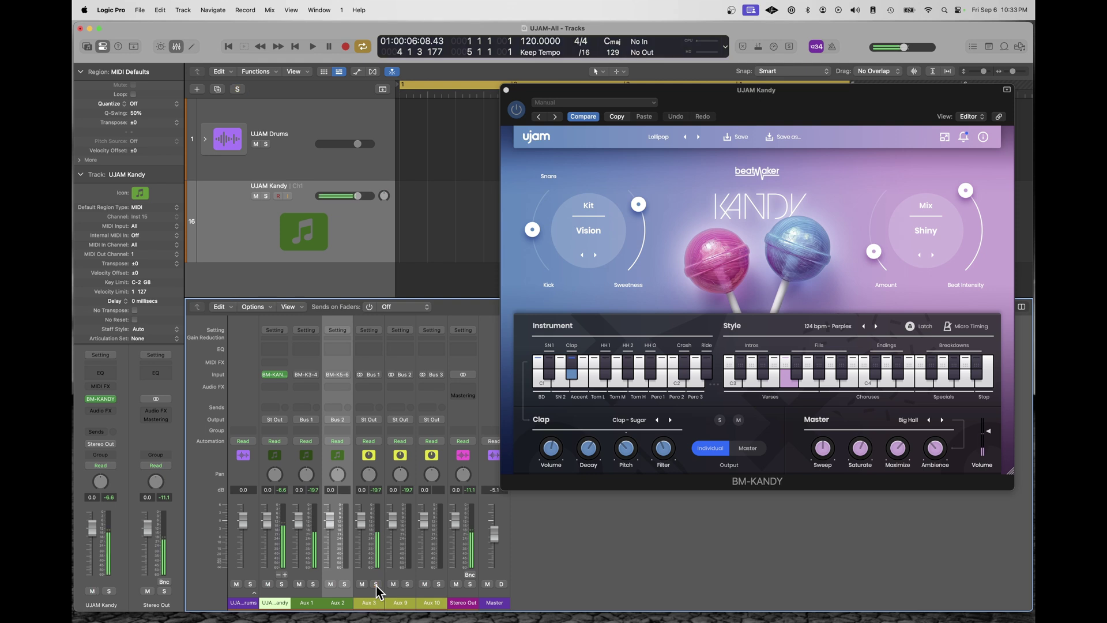
left_click(281, 584)
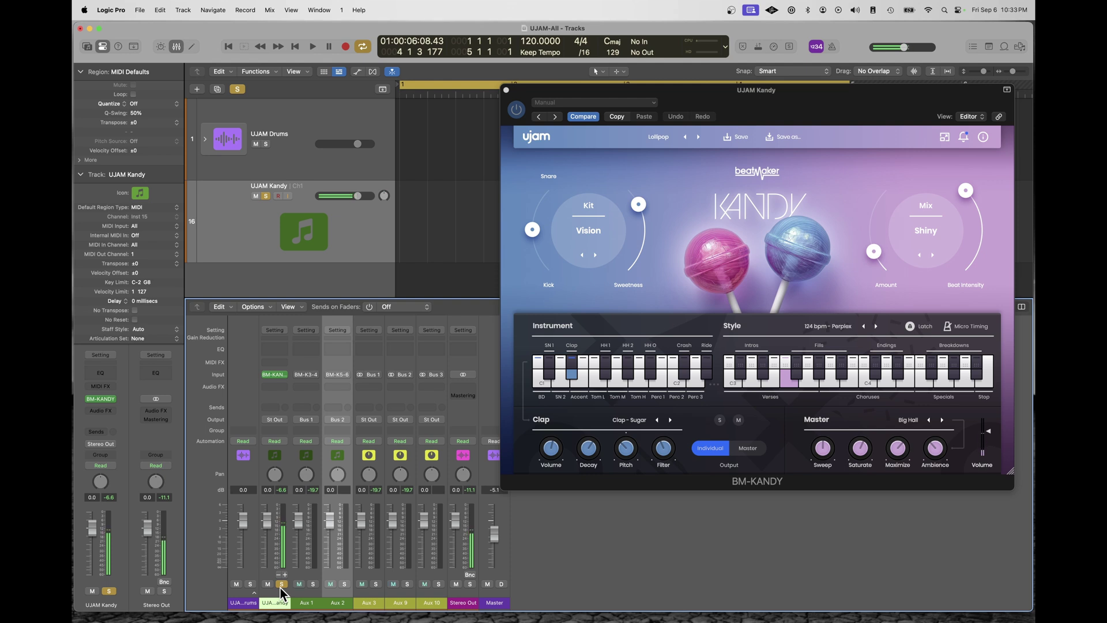
left_click(281, 584)
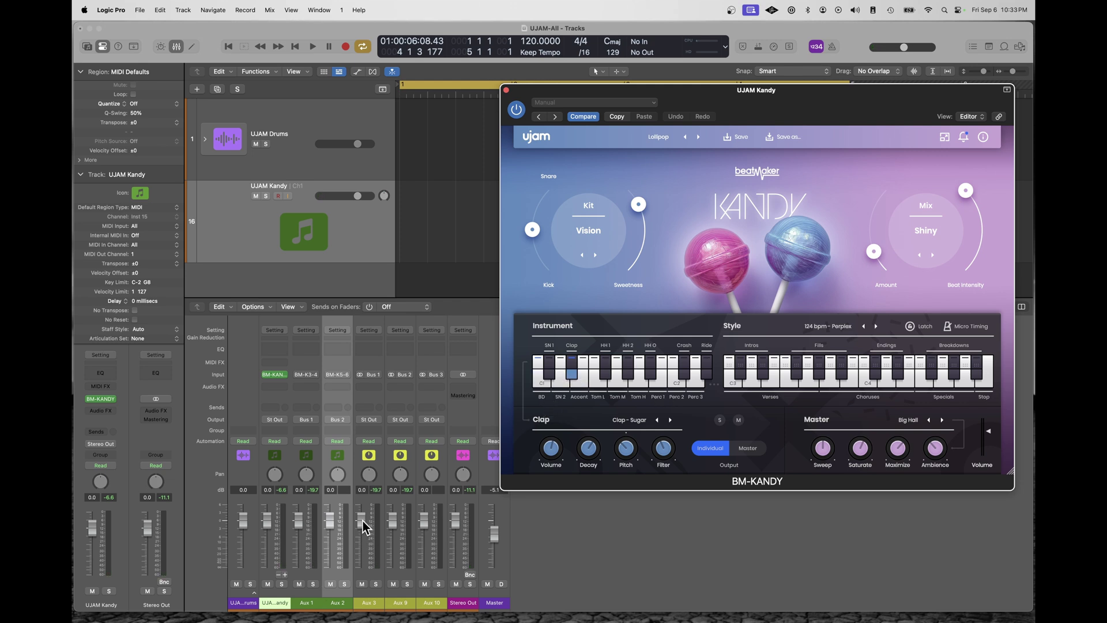
left_click_drag(360, 520, 395, 542)
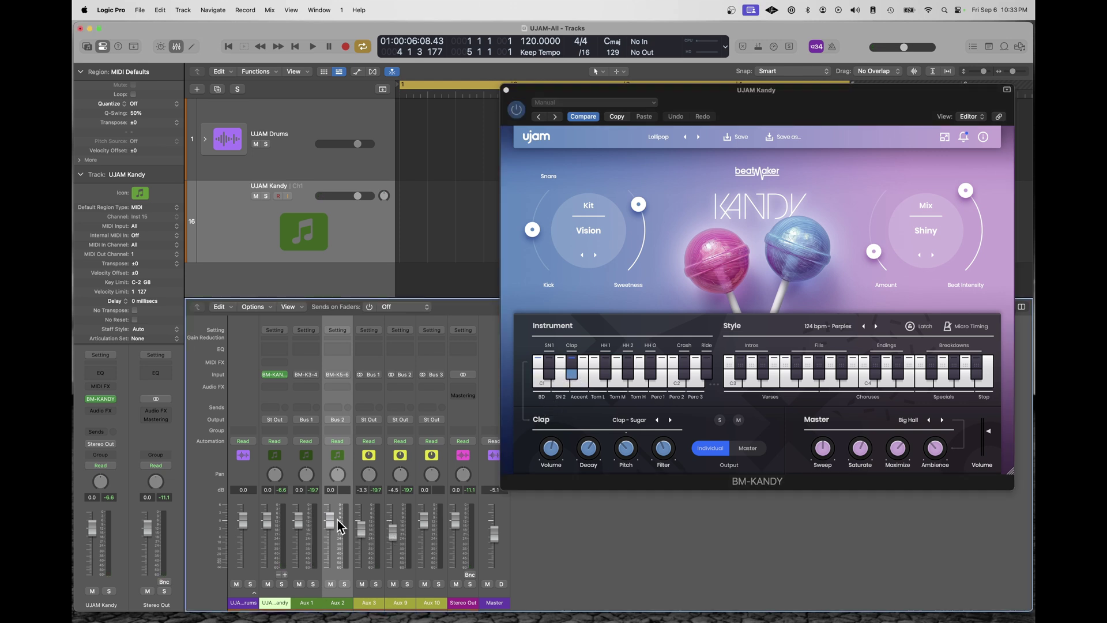
Step: Pull down the Aux 2 fader to -3.8 dB and the Aux 10 fader to -6.2 dB
left_click_drag(331, 522, 332, 531)
left_click_drag(424, 521, 430, 555)
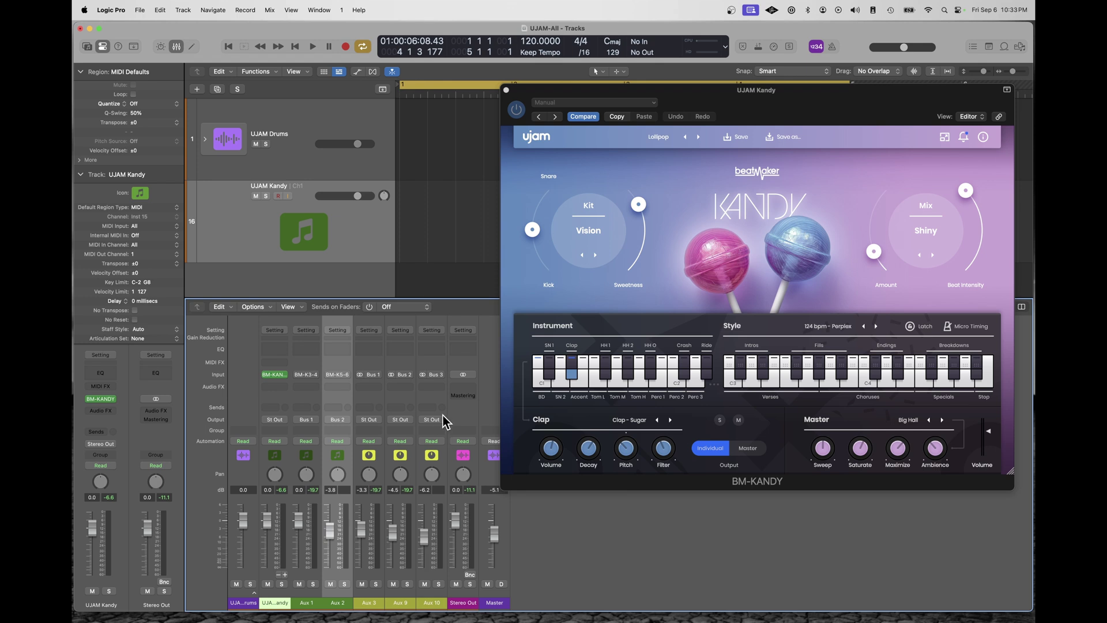